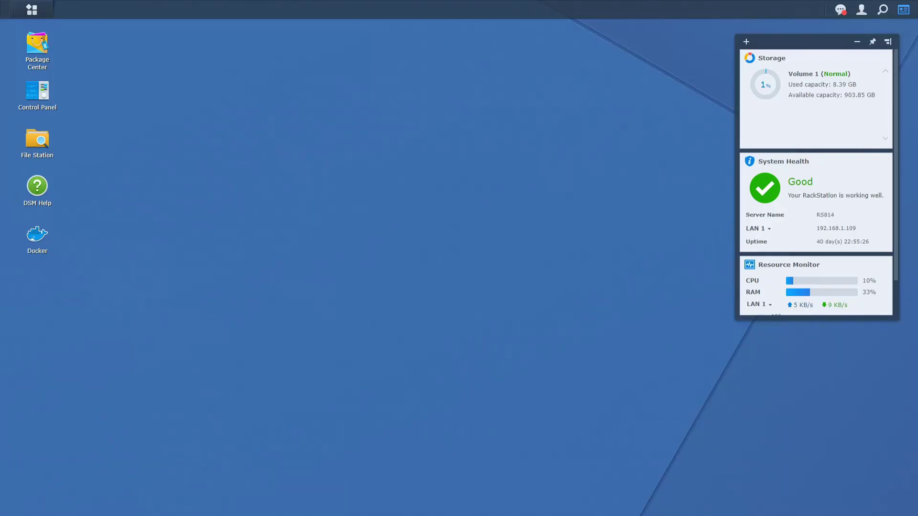
Step: Open configuration.yaml from the docker home-assistant folder in File Station
click(43, 146)
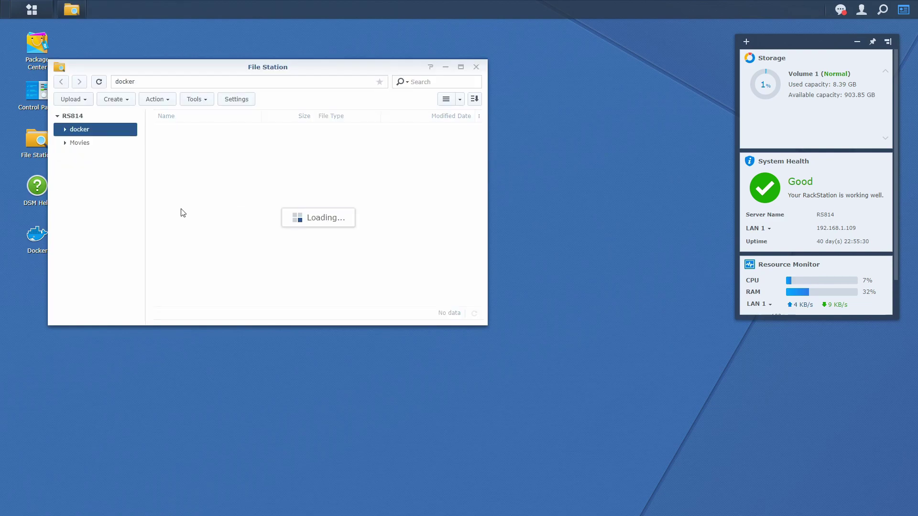
double_click(177, 155)
double_click(191, 233)
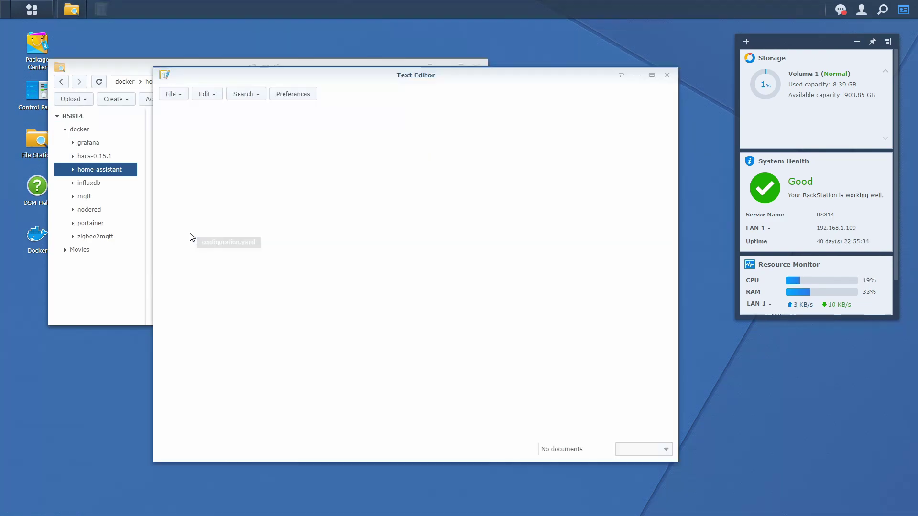
scroll(281, 242, down, 10)
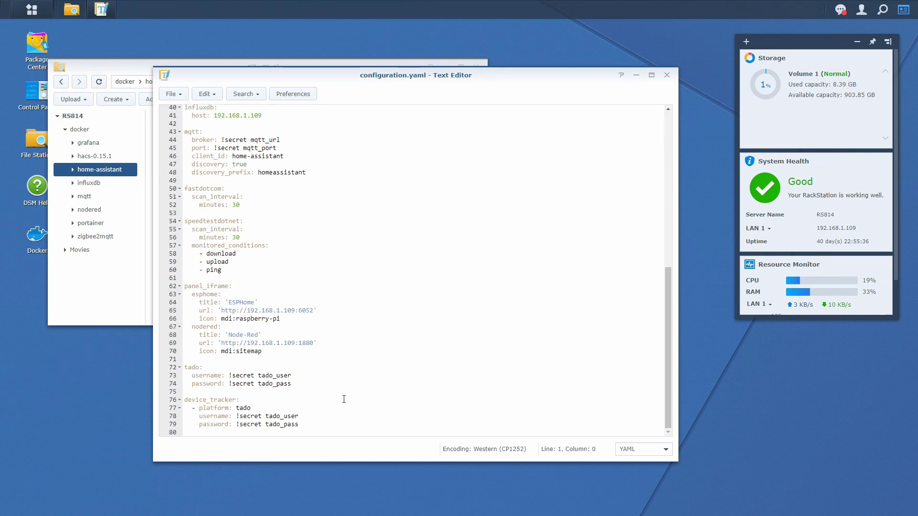
click(325, 429)
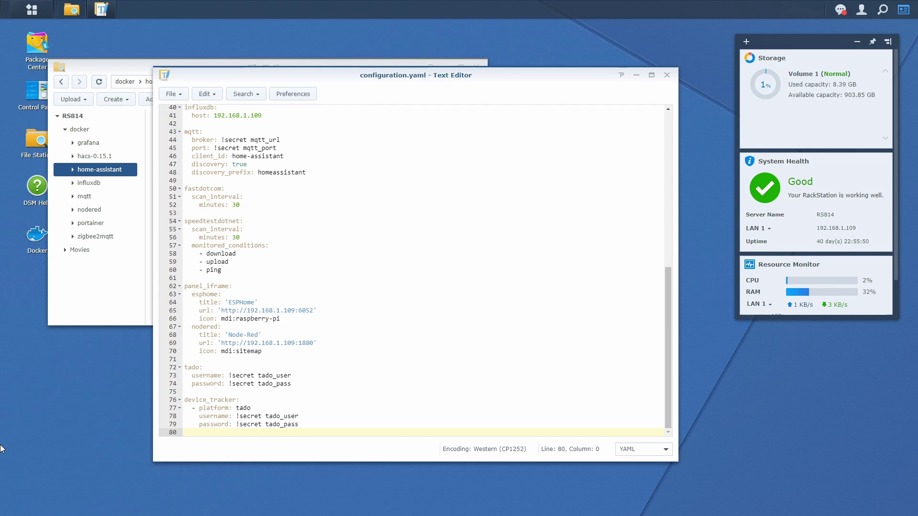
Step: Append an octoprint block with host 192.168.1.100 and api_key !secret octo_api, then save
key(Return)
text(octoprint:)
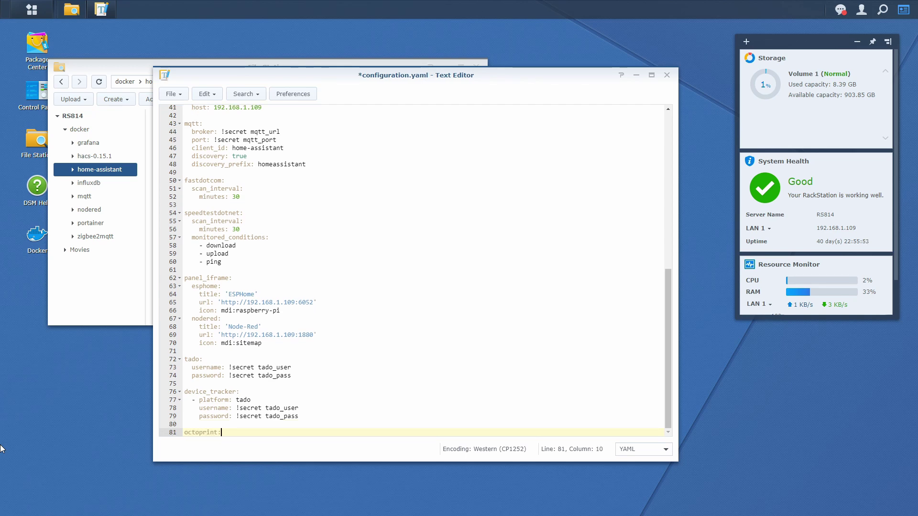
key(Return)
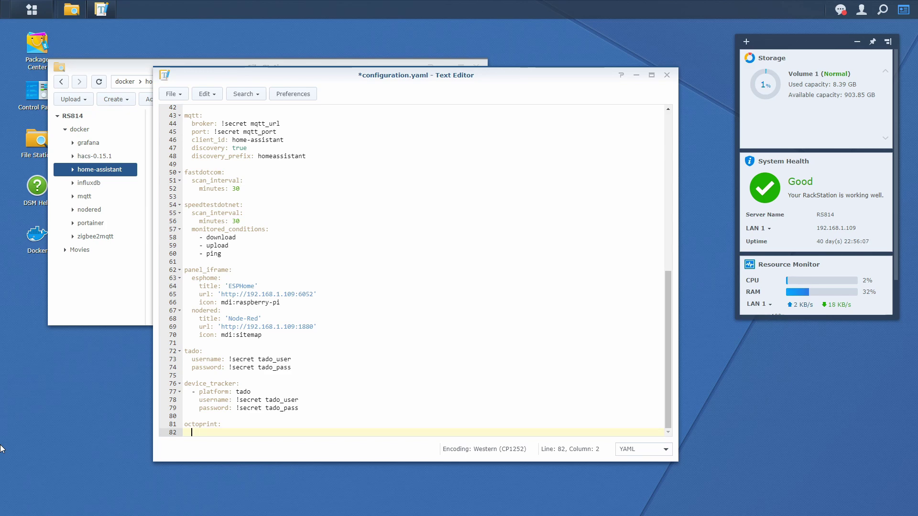
text(host:)
text(192.168.)
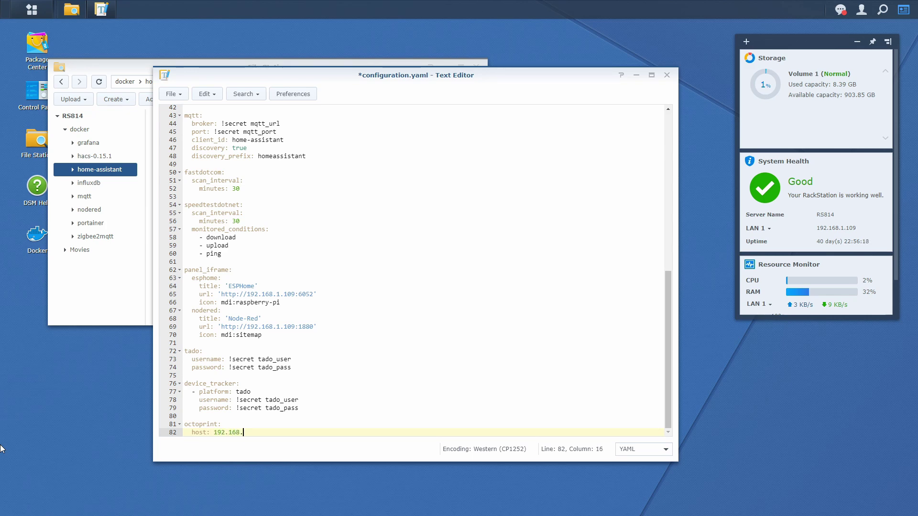
text(1.100)
key(Return)
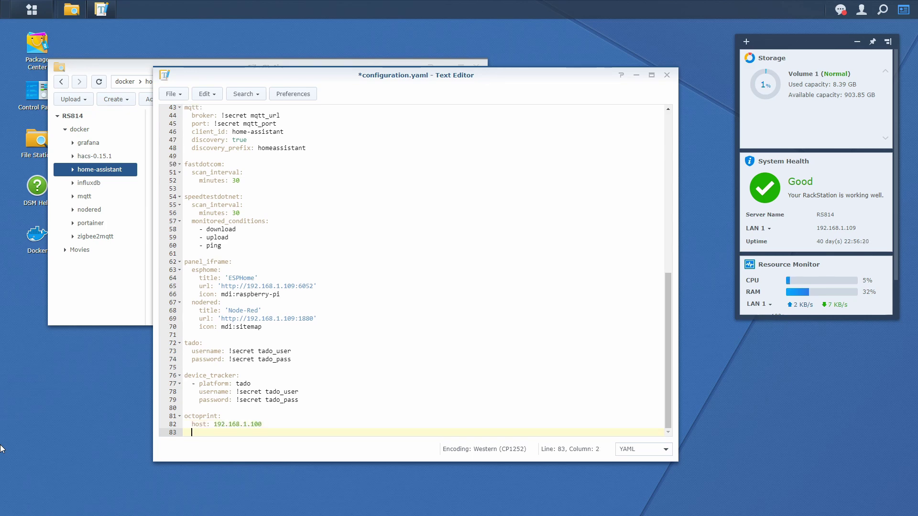
text(api_key:)
text(!secret octo)
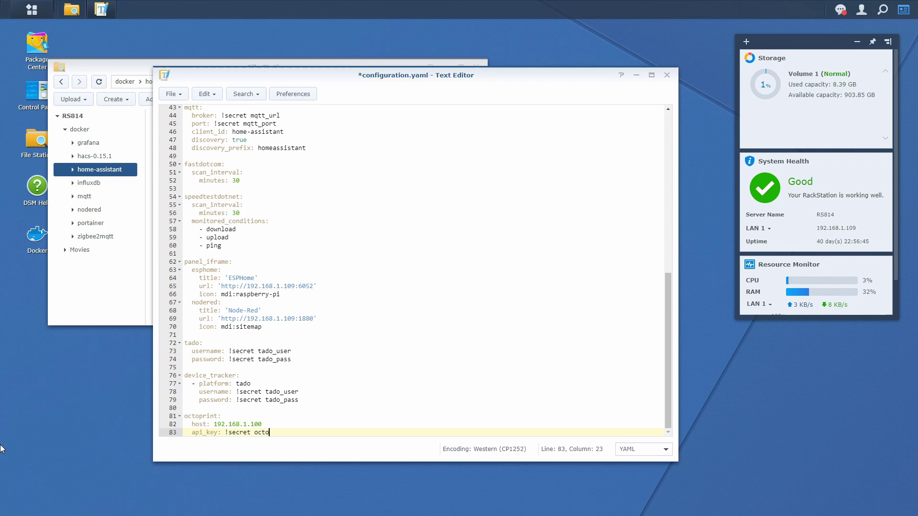
text(_api)
key(ctrl+s)
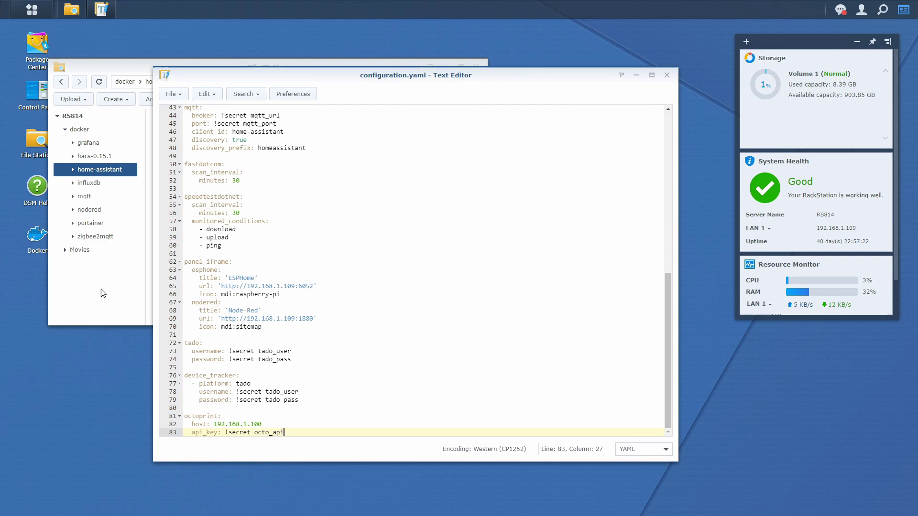
Step: Open secrets.yaml from the home-assistant folder in the Text Editor
click(119, 294)
scroll(168, 267, down, 2)
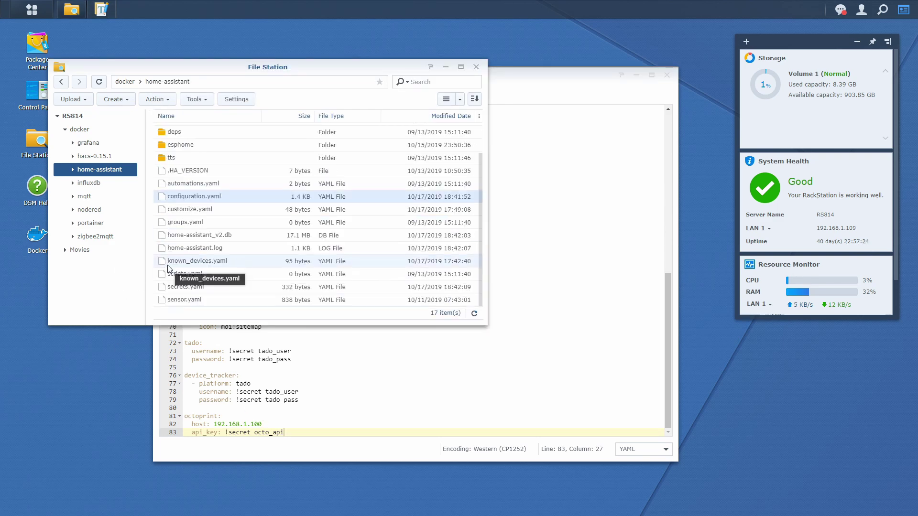
scroll(184, 286, down, 1)
double_click(185, 287)
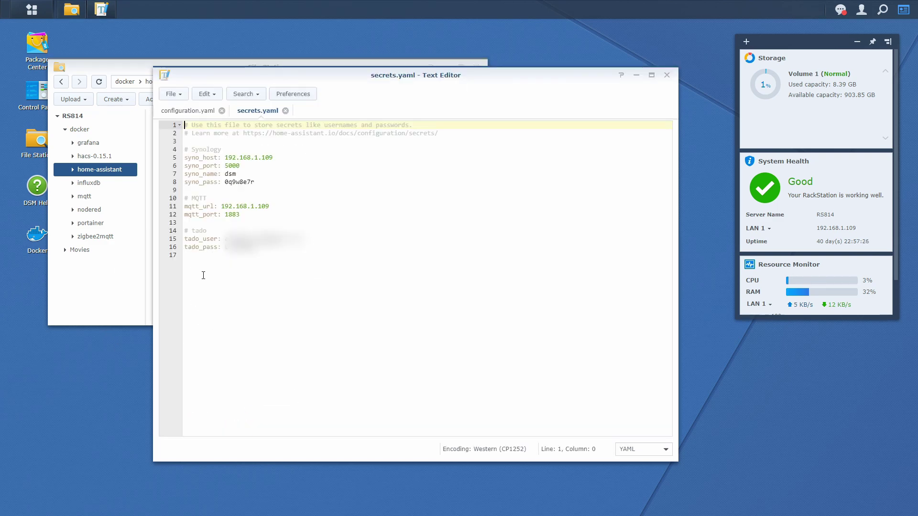
Step: Append a '# OctoPrint' comment and an empty 'octo_api:' key at the end of secrets.yaml
click(205, 261)
key(Return)
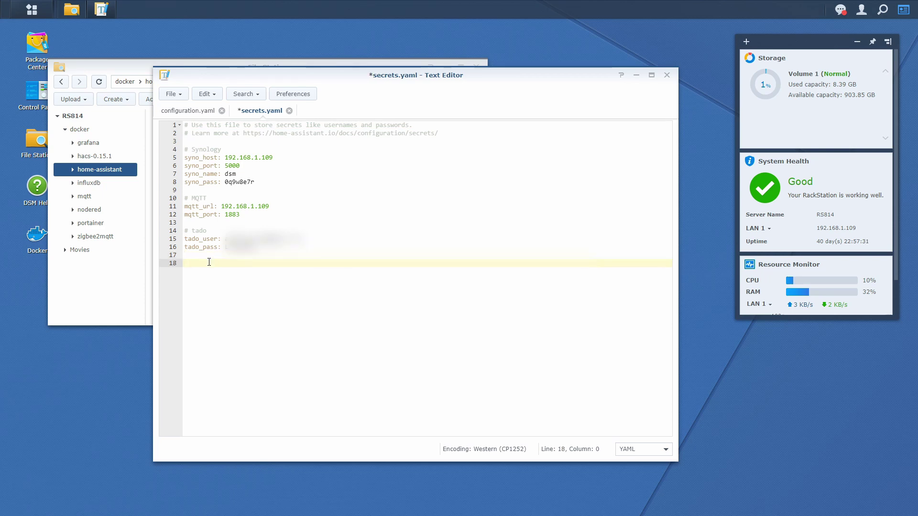
text(# OctoPrint)
key(Return)
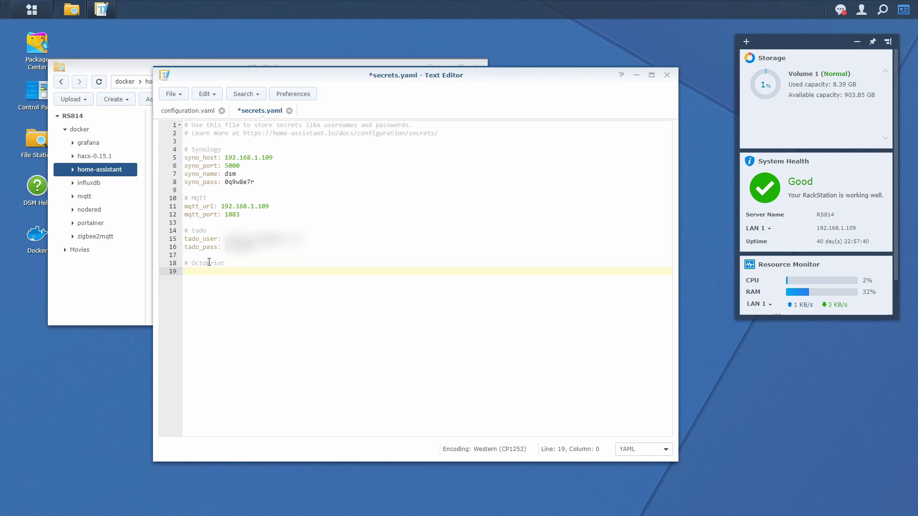
text(octo_api:)
Step: Save secrets.yaml, then copy the API key from OctoPrint's API settings and close them
key(ctrl+s)
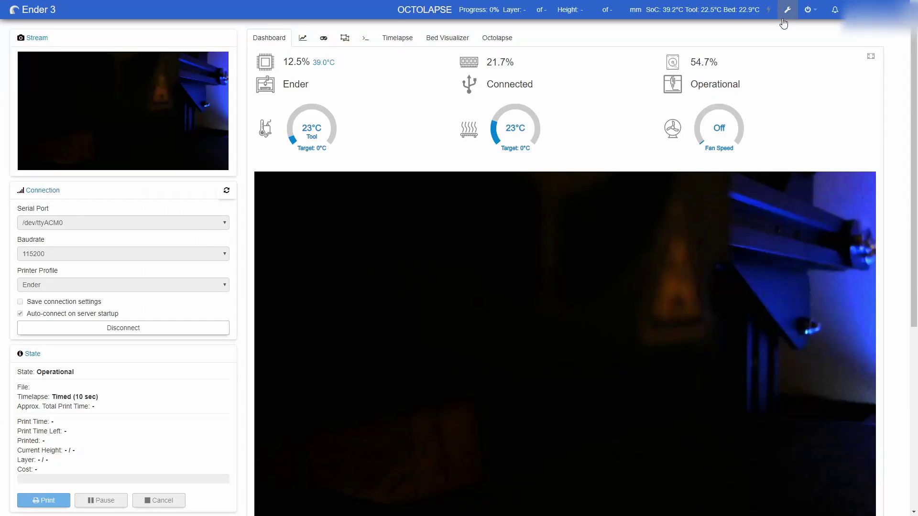
click(787, 9)
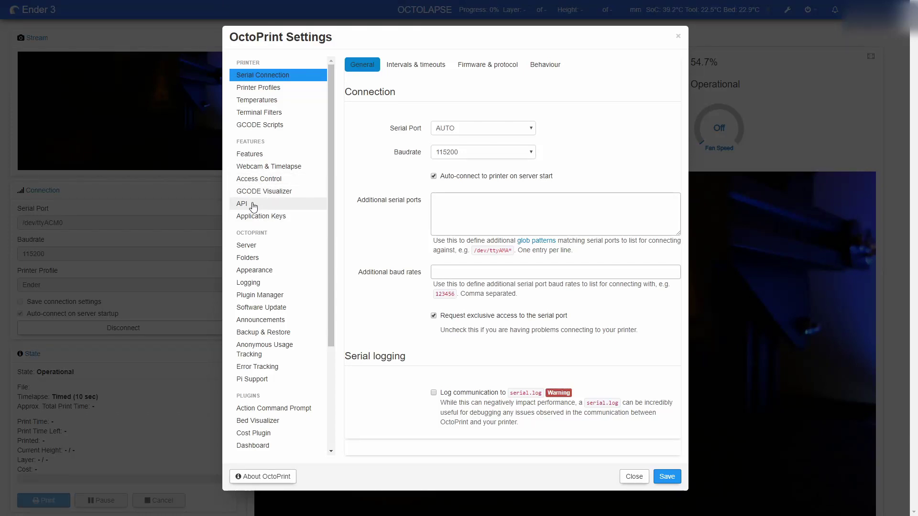
click(253, 206)
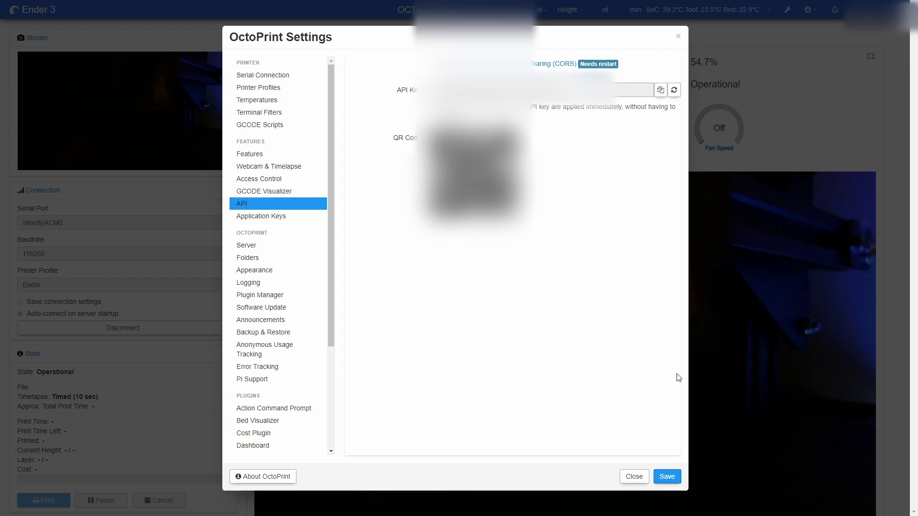
click(641, 477)
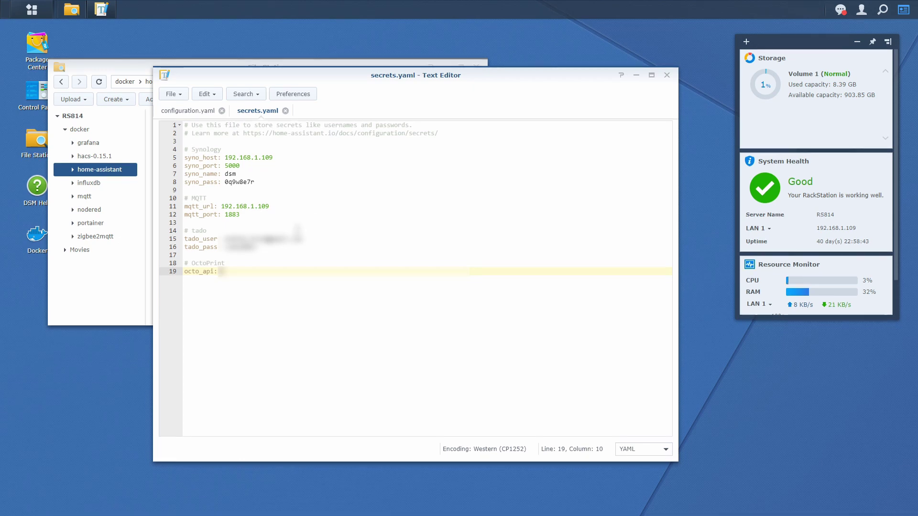
Step: Paste the copied OctoPrint API key as the octo_api value and save secrets.yaml
key(ctrl+v)
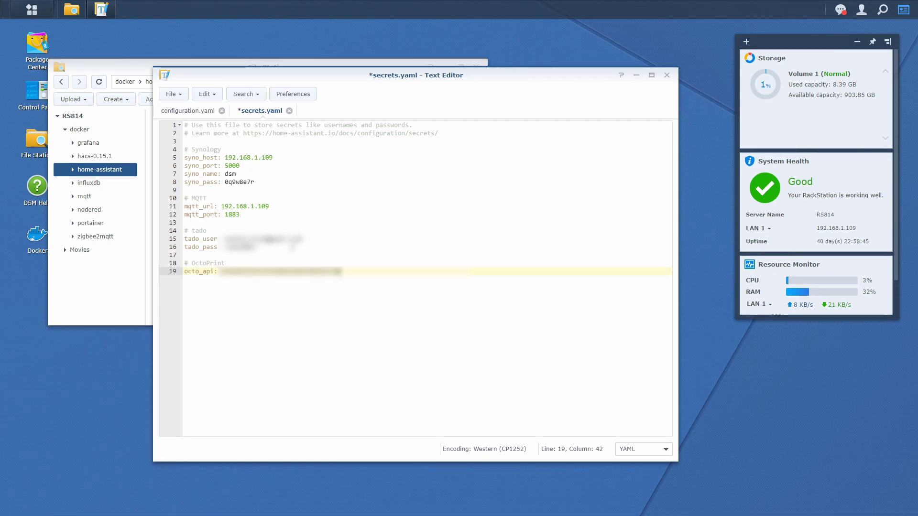
key(ctrl+s)
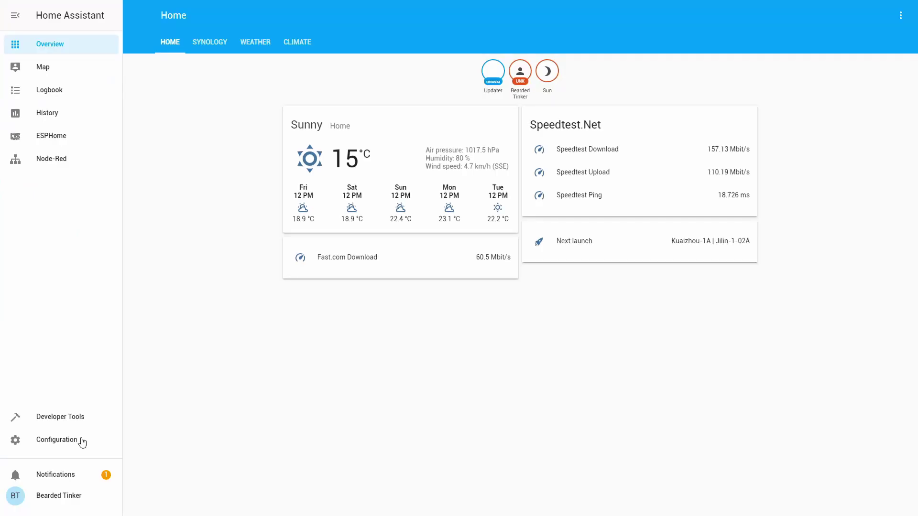
Step: Run Check Config from Home Assistant's Configuration > Server Control page
click(79, 440)
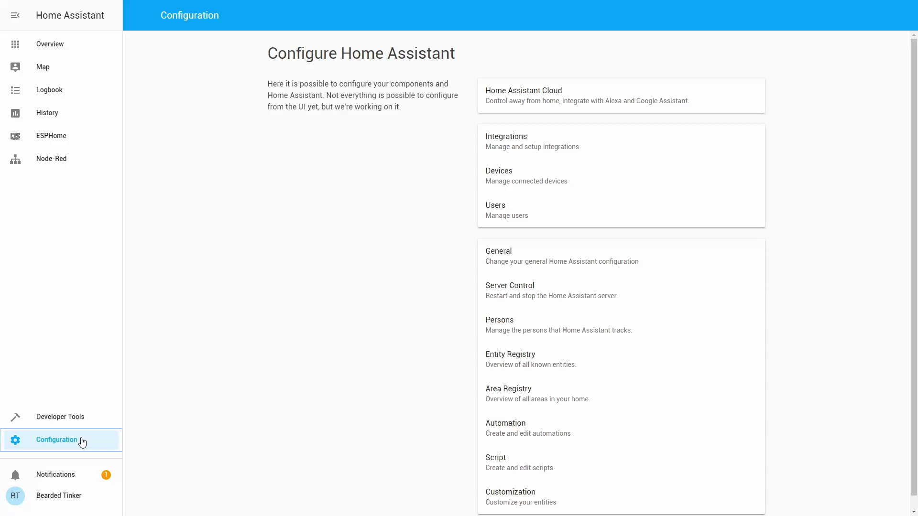
click(512, 300)
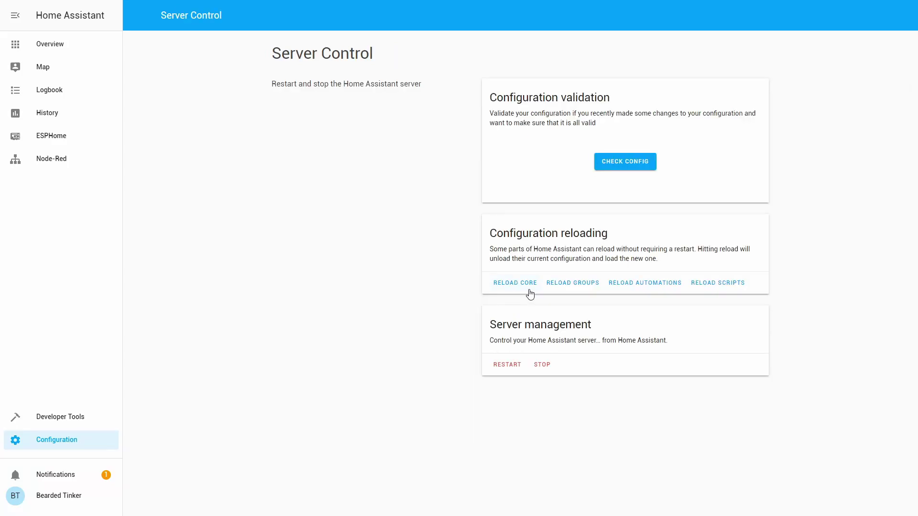
click(607, 165)
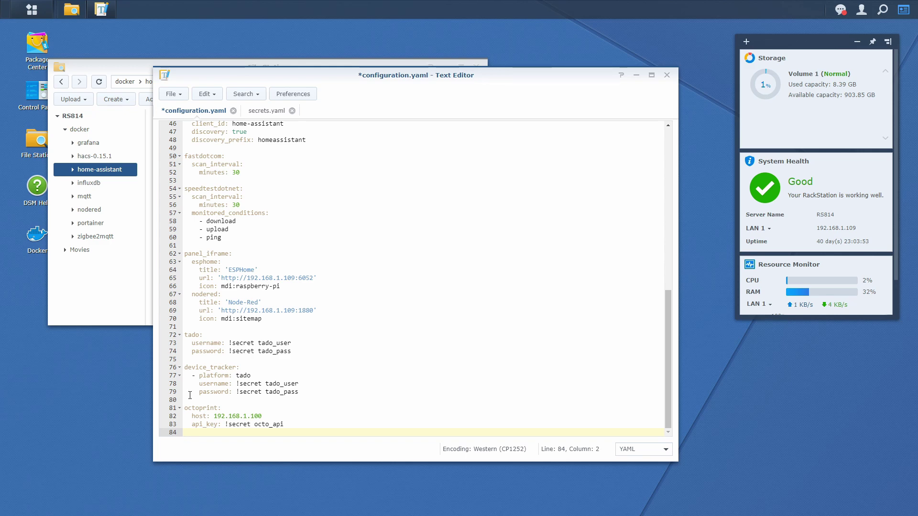
Step: Add name: Ender3, bed: true and number_of_tools: 1 to the octoprint block and save
text(name: Ender3)
key(Return)
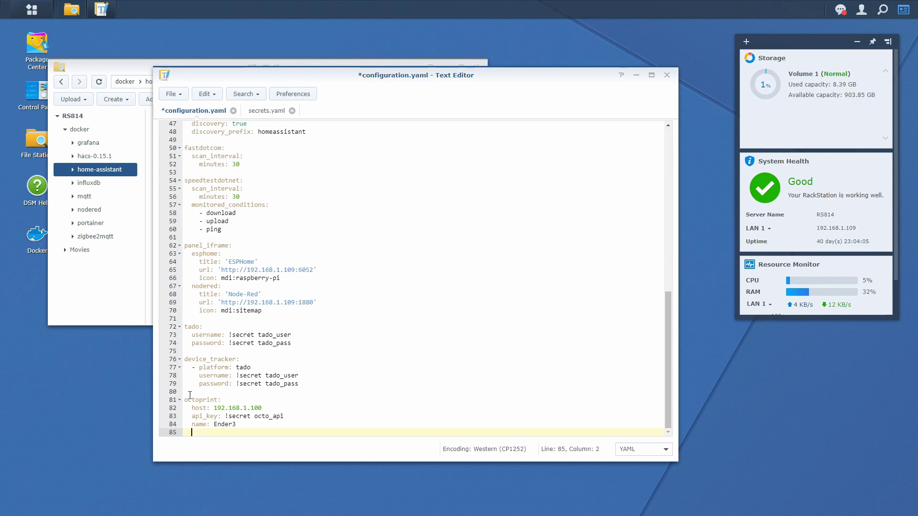
text(bed: true)
key(Return)
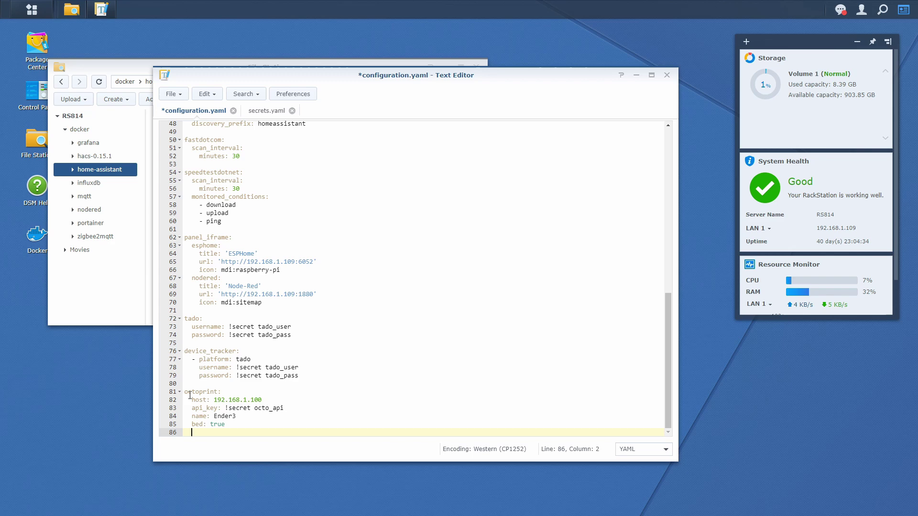
text(number_of_tools)
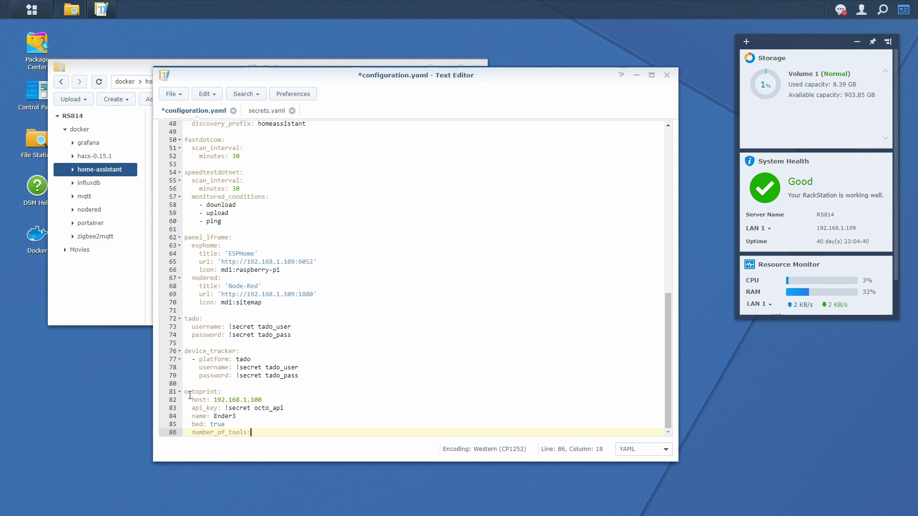
text(: 1)
key(Return)
key(Return)
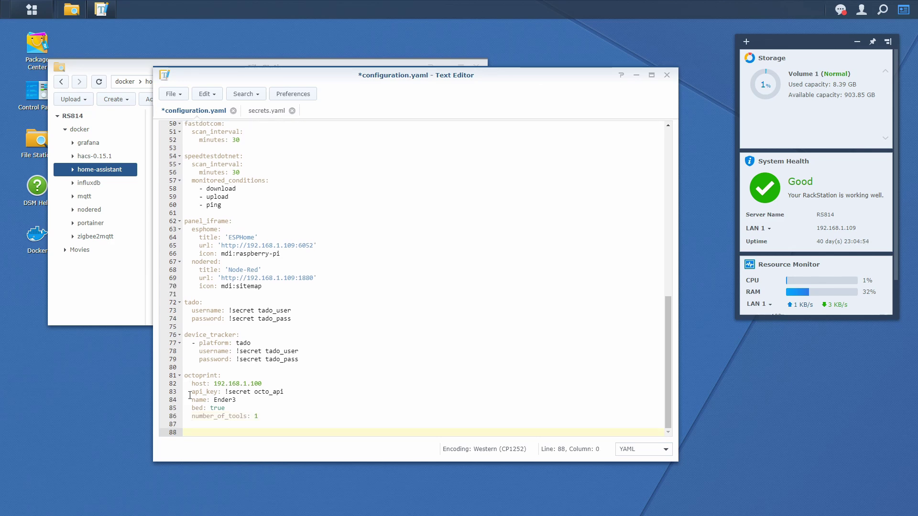
key(ctrl+s)
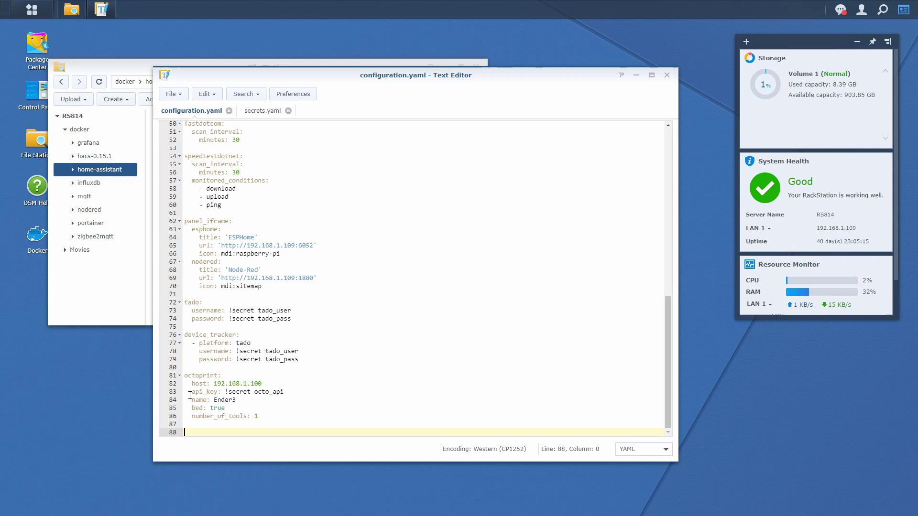
Step: Add a camera block: mjpeg platform 'OctoPi' with 192.168.1.100/webcam snapshot and stream URLs
text(cam)
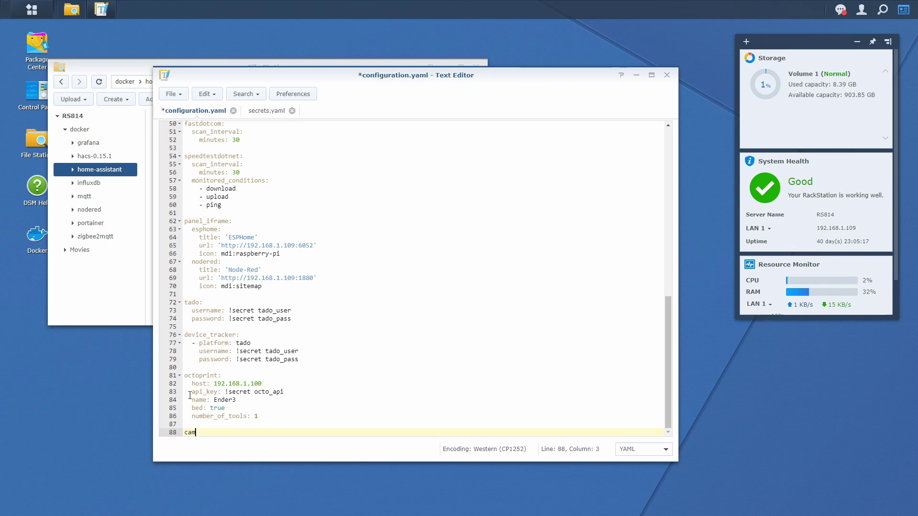
text(era:)
key(Return)
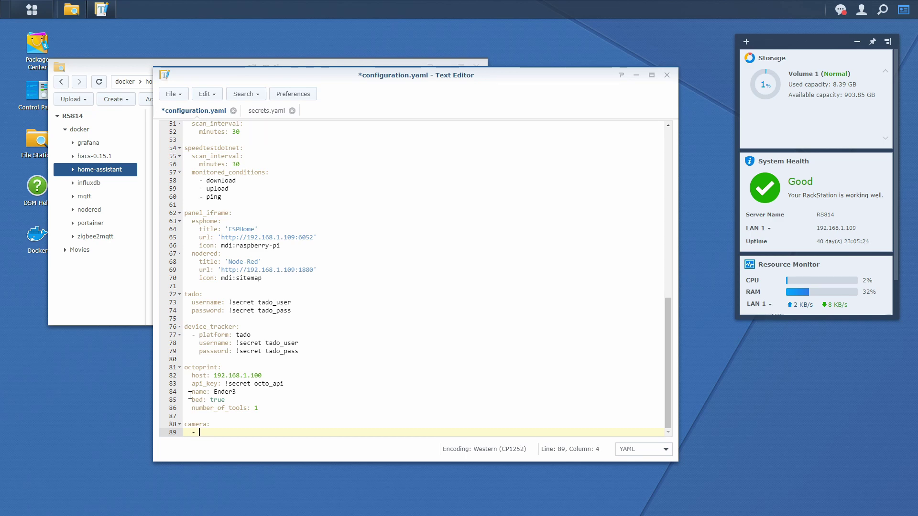
text(- platform: mjpeg)
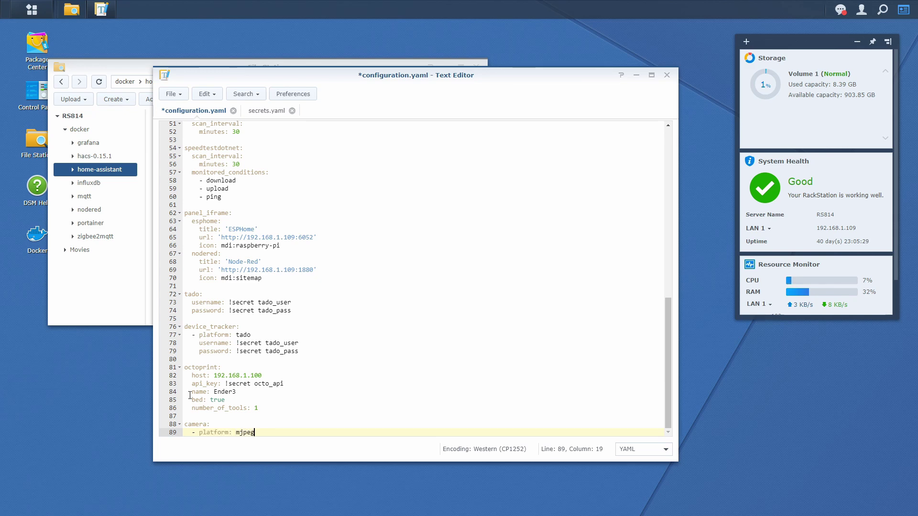
key(Return)
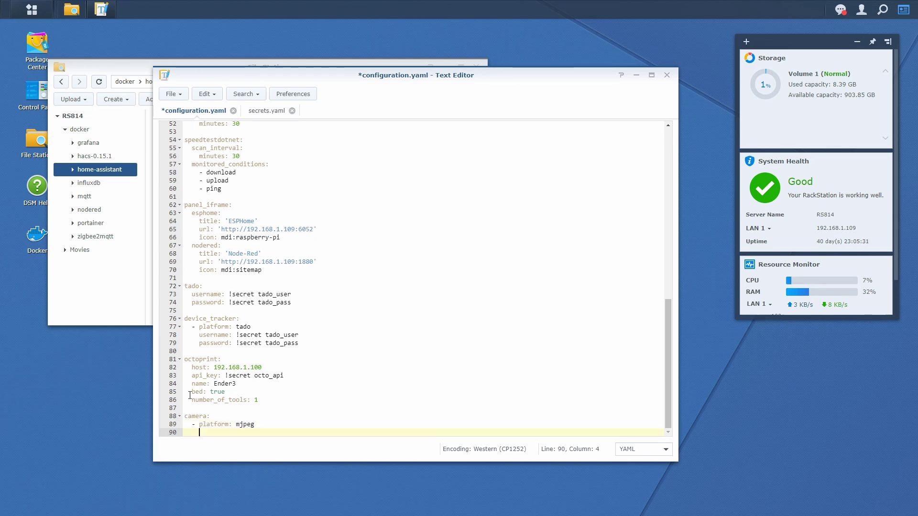
text(name: OctoPi)
key(Return)
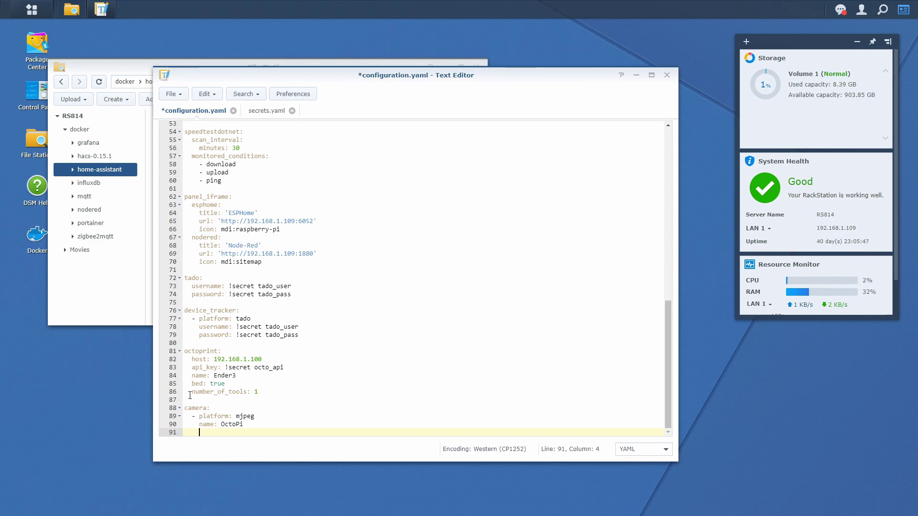
text(still_image_url: http://192.1)
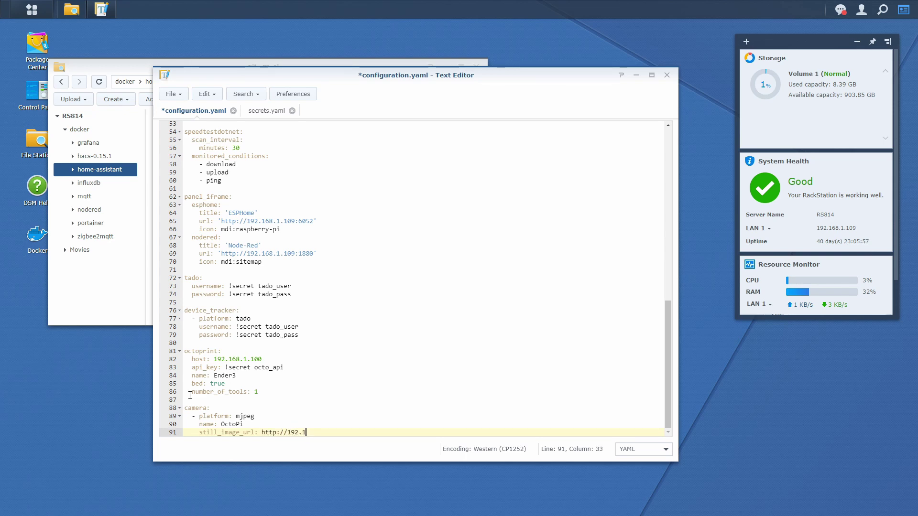
text(68.1.100/webcam)
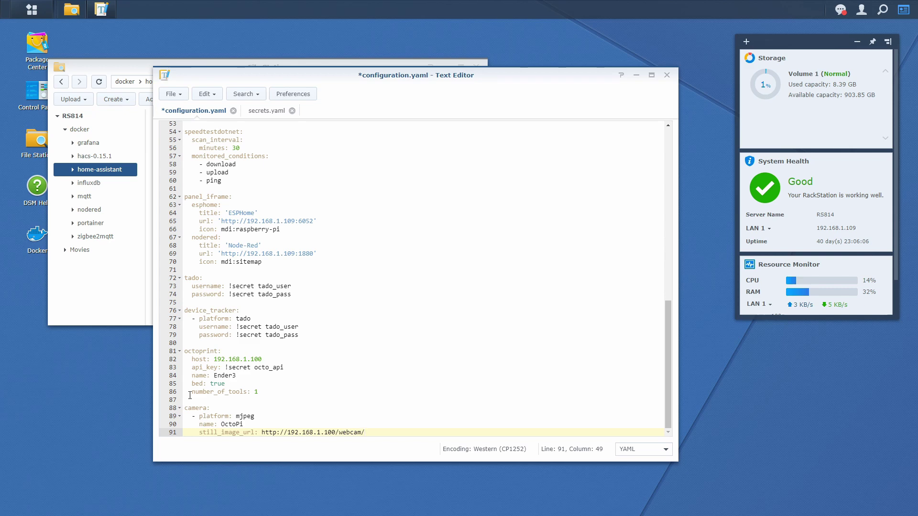
text(/?action=)
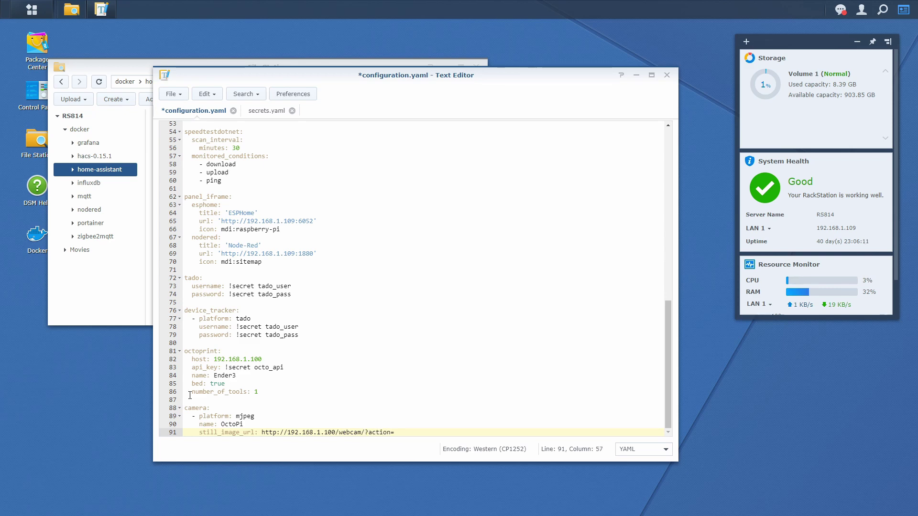
text(snapshot)
key(Return)
text(mjpeg_u)
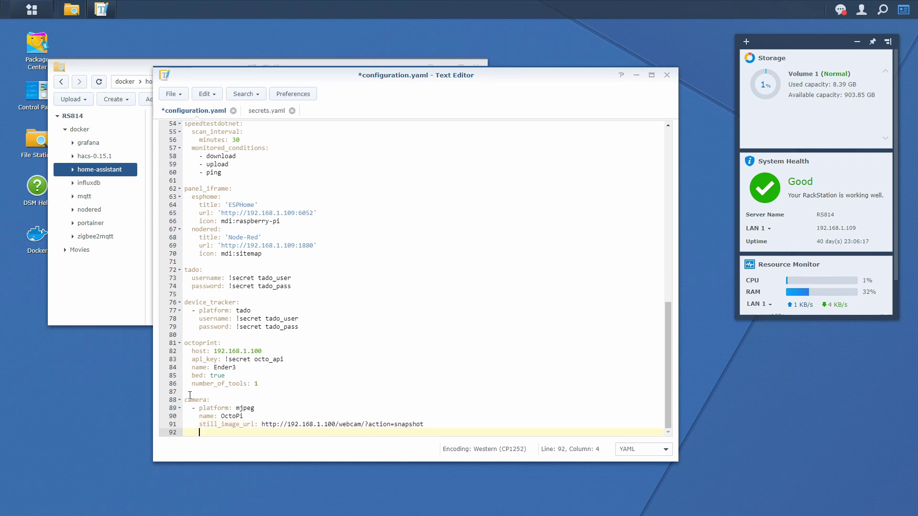
text(rl: http://192.168.1.100/)
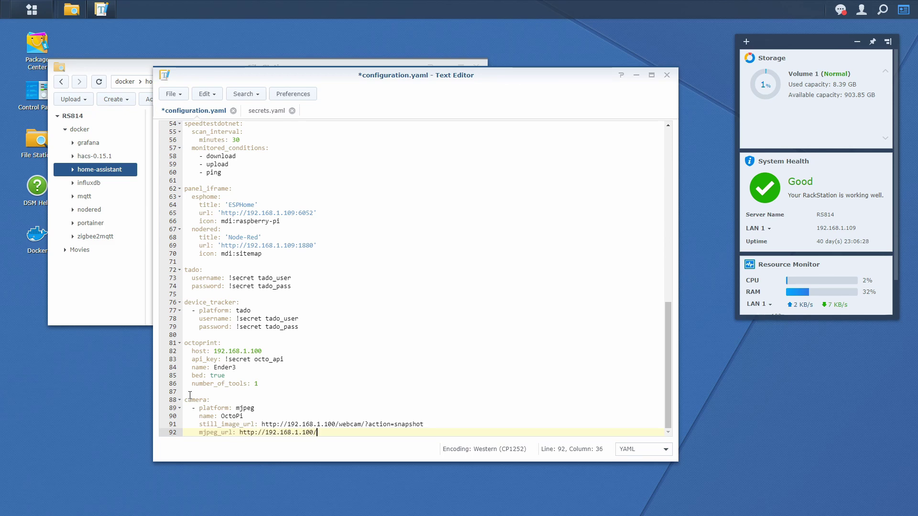
text(webcam/?action=stream)
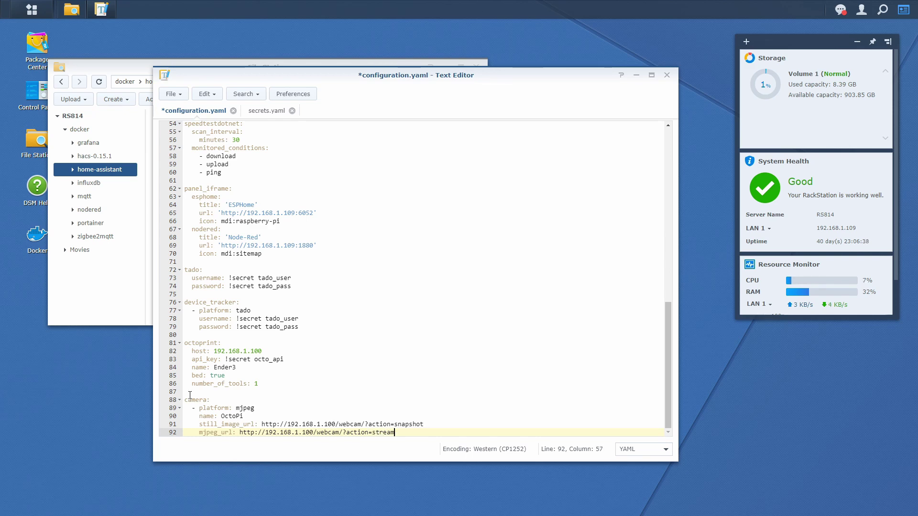
Step: Save configuration.yaml containing the new OctoPi mjpeg camera block
key(ctrl+s)
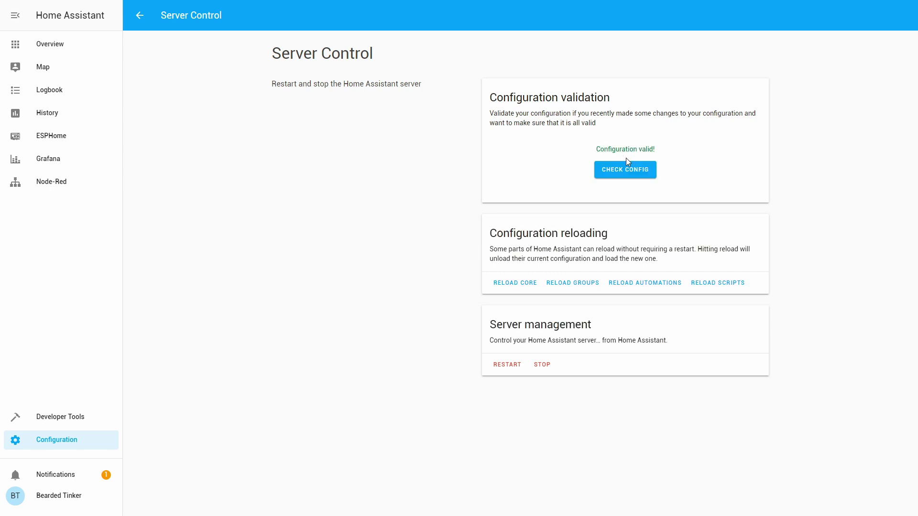
Step: Restart the Home Assistant server, confirm it, and return to the Overview dashboard
click(497, 369)
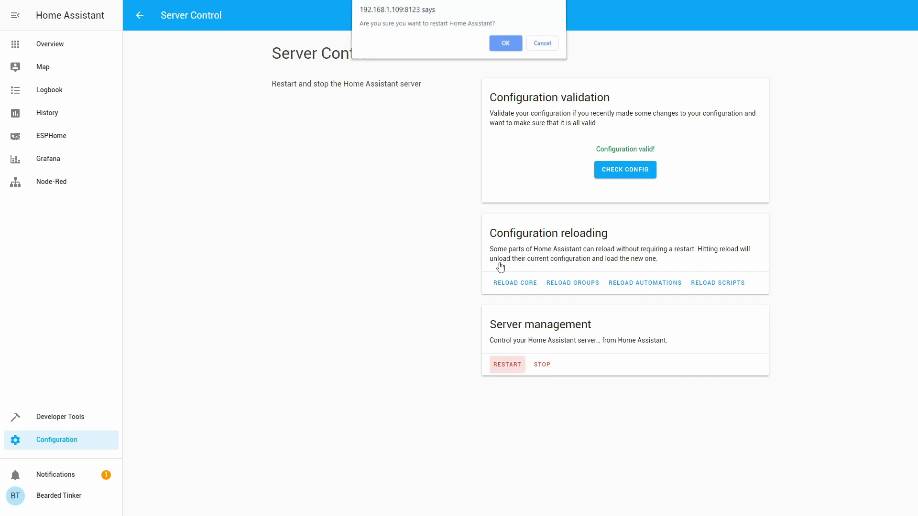
click(505, 41)
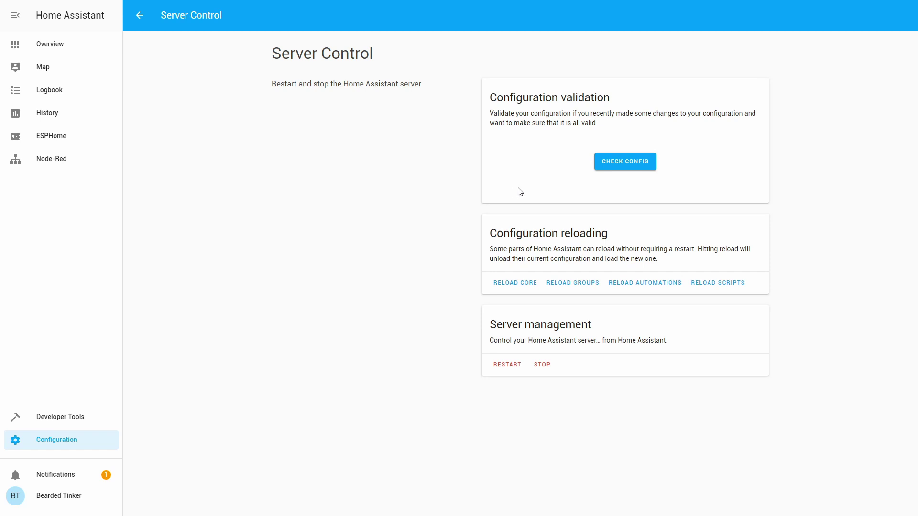
click(69, 48)
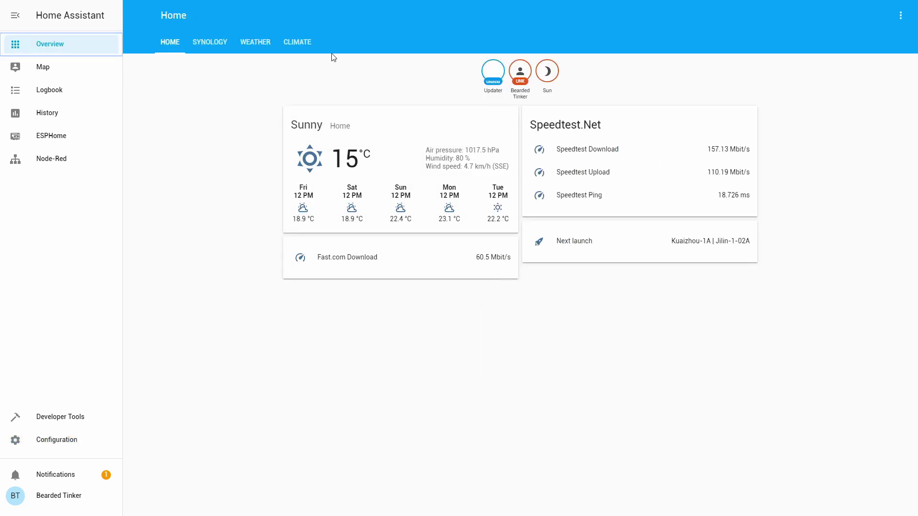
Step: In Configure UI mode, add a new dashboard view titled '3D Printer'
click(901, 16)
click(876, 25)
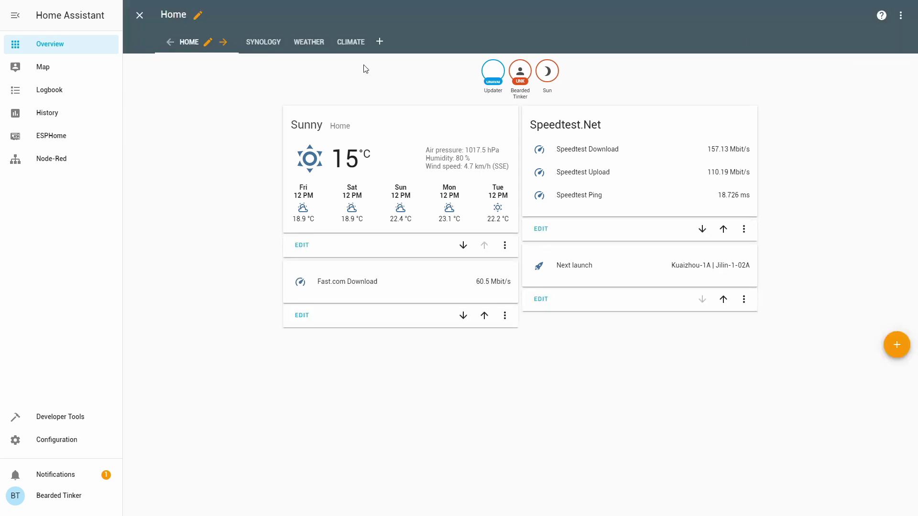
click(380, 43)
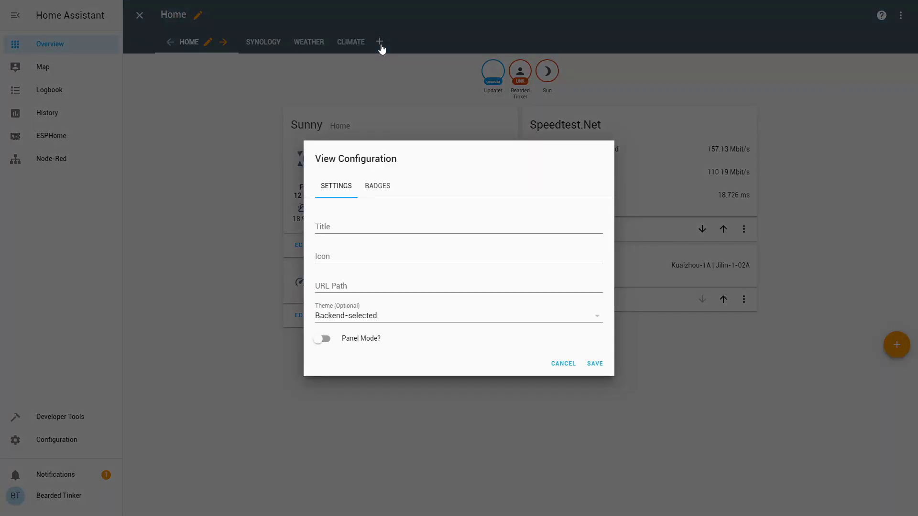
click(401, 224)
text(3D )
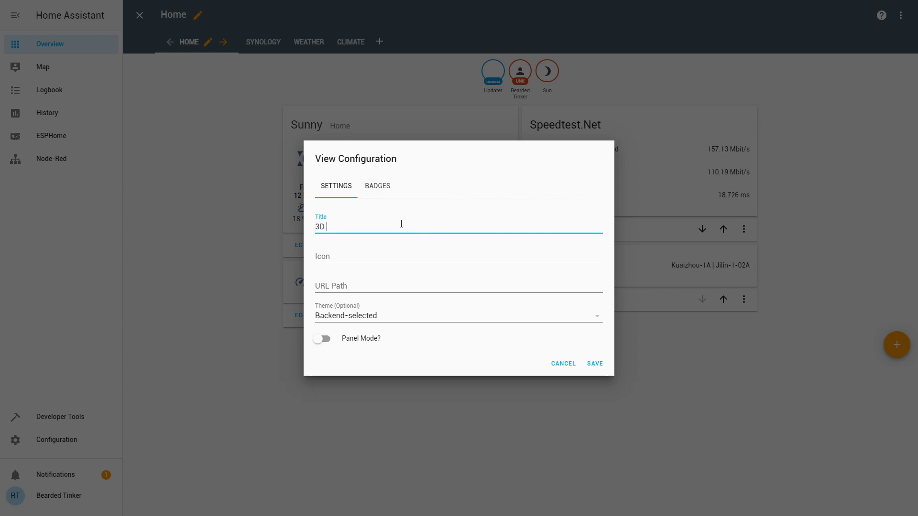
text(Printer)
click(595, 363)
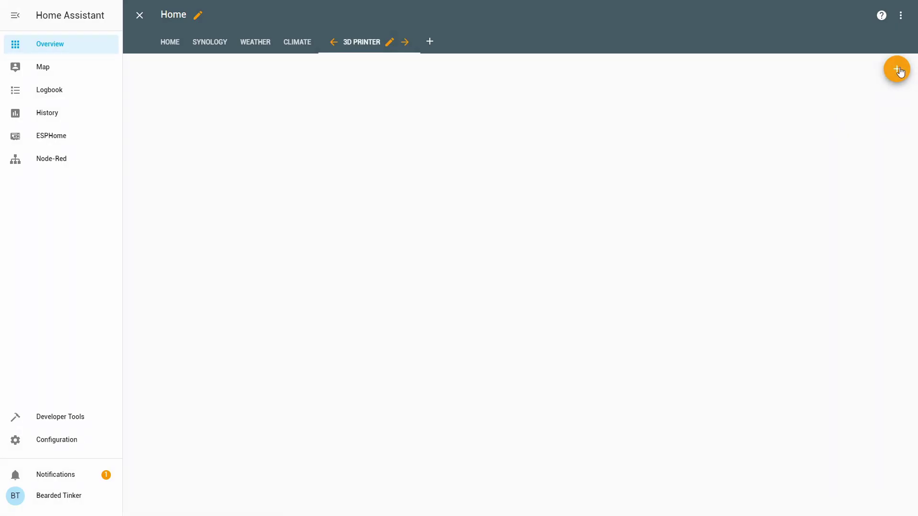
Step: Add a Picture Glance card showing the OctoPi camera (camera.octopi) to the 3D Printer view
click(899, 71)
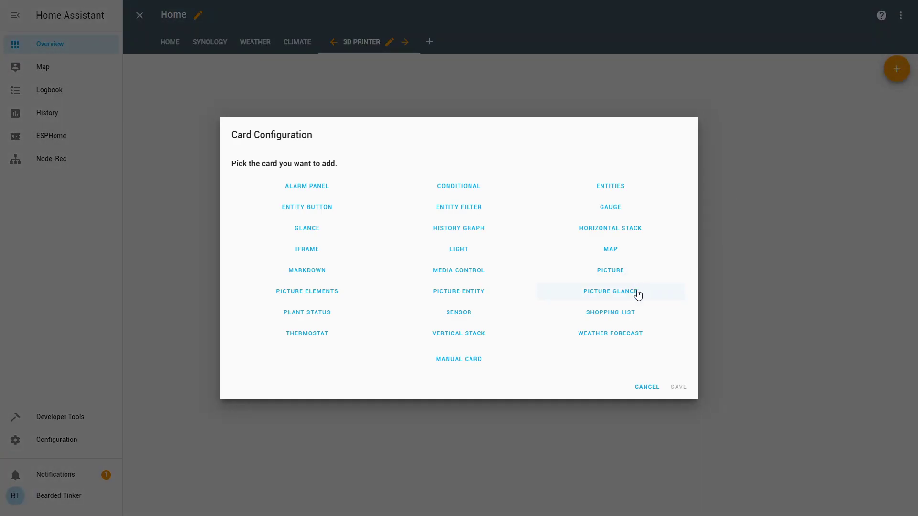
click(638, 295)
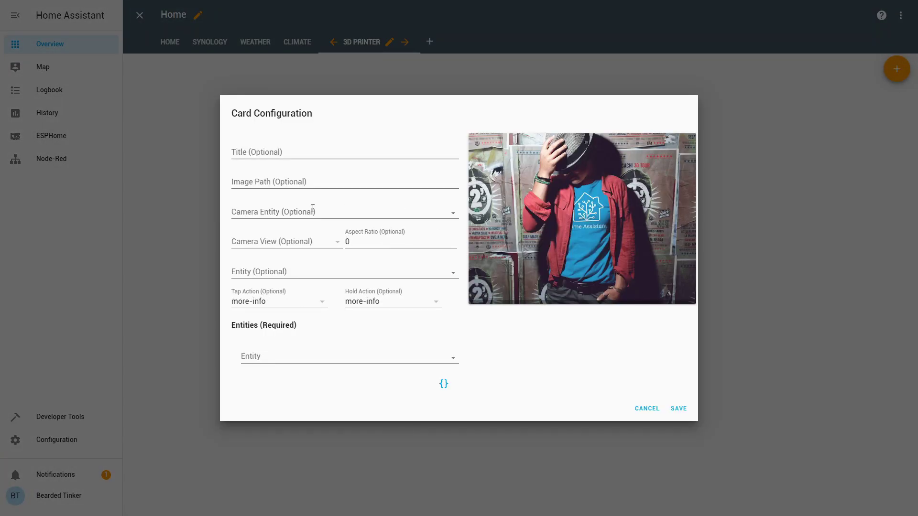
click(330, 213)
text(o)
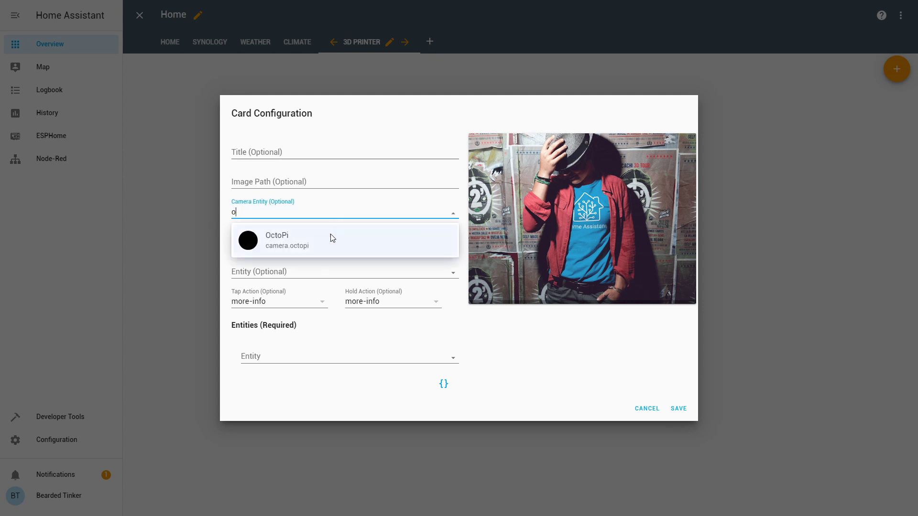
click(336, 239)
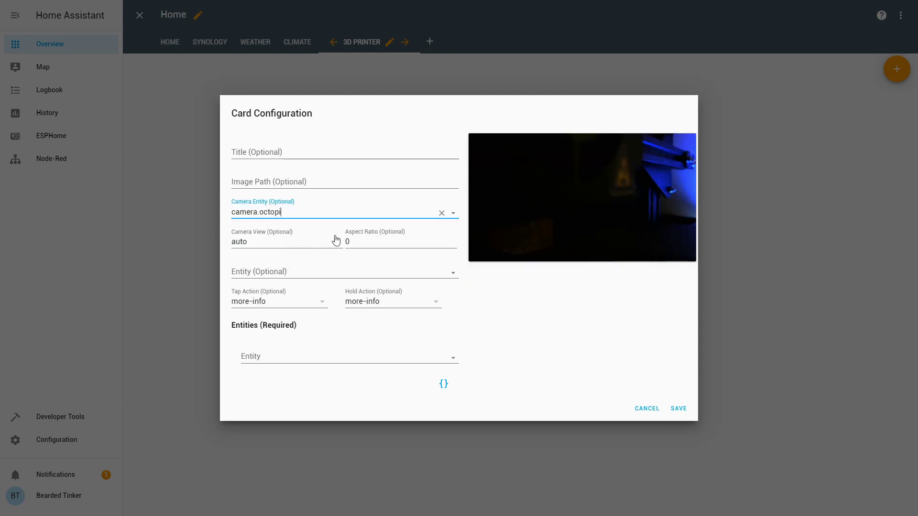
click(677, 410)
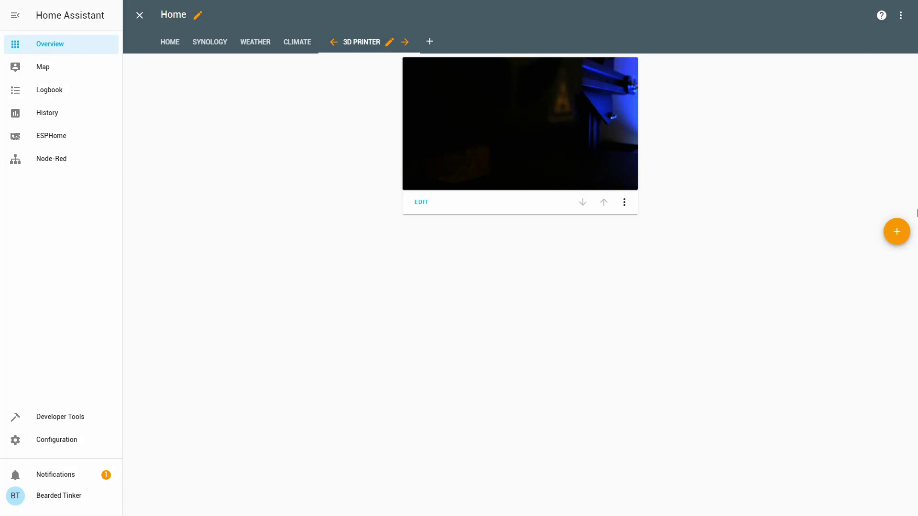
Step: Add a History Graph card plotting sensor.ender3_actual_bed_temp and sensor.ender3_actual_tool0_temp
click(897, 233)
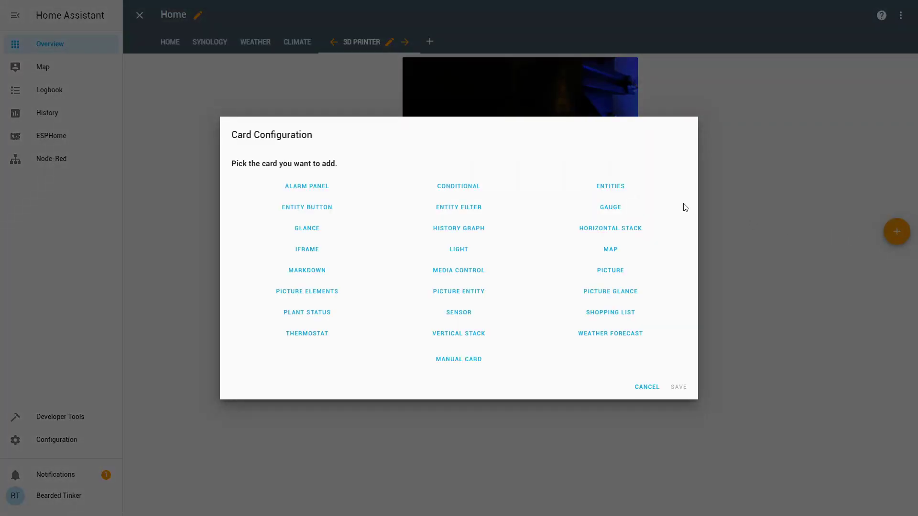
click(448, 238)
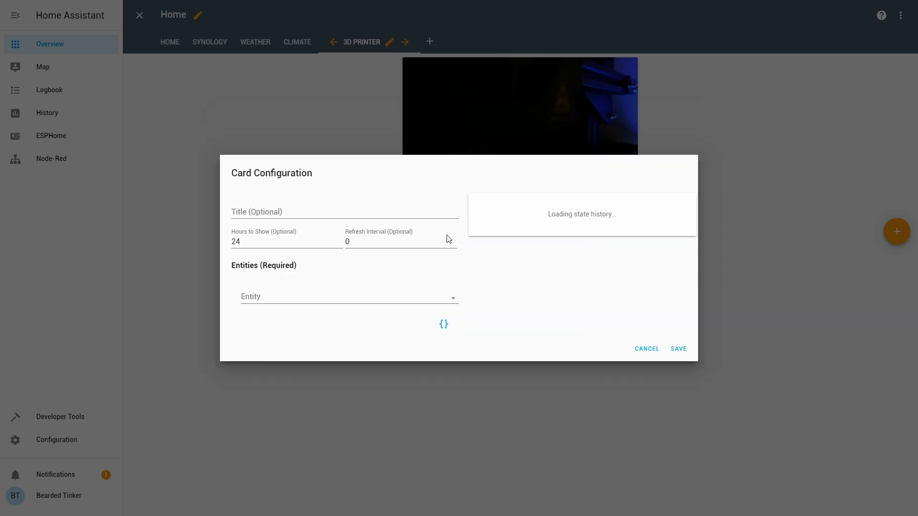
click(318, 299)
text(e)
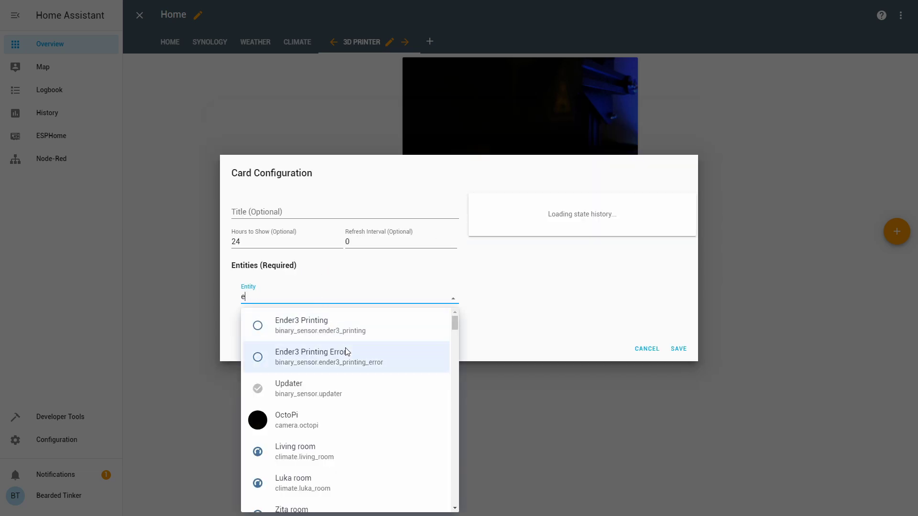
text(nder)
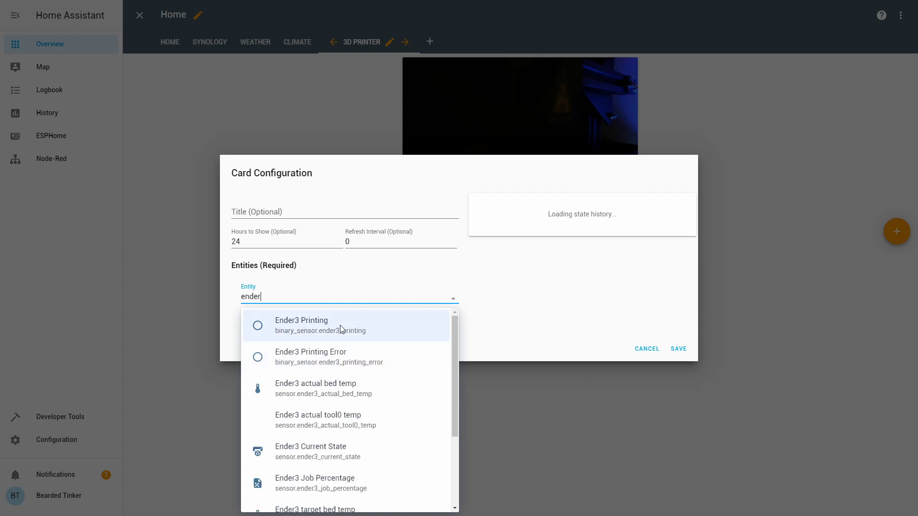
click(354, 387)
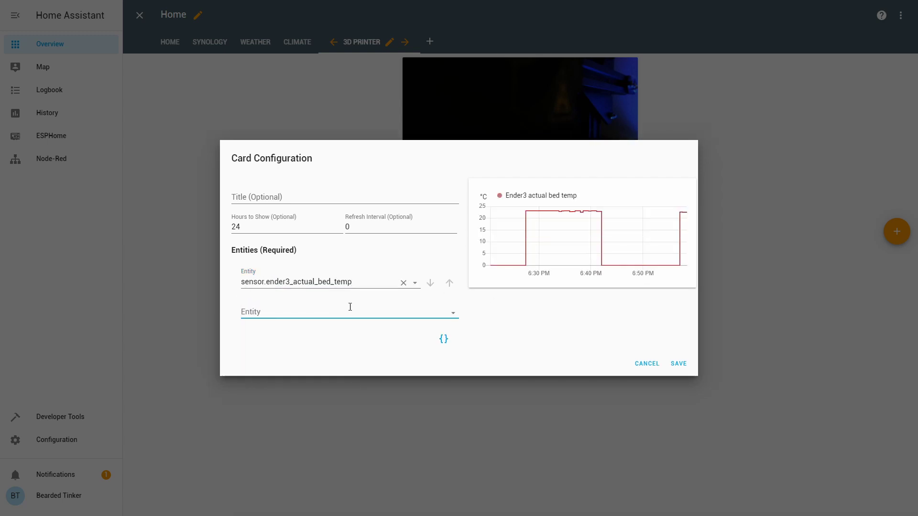
text(ender)
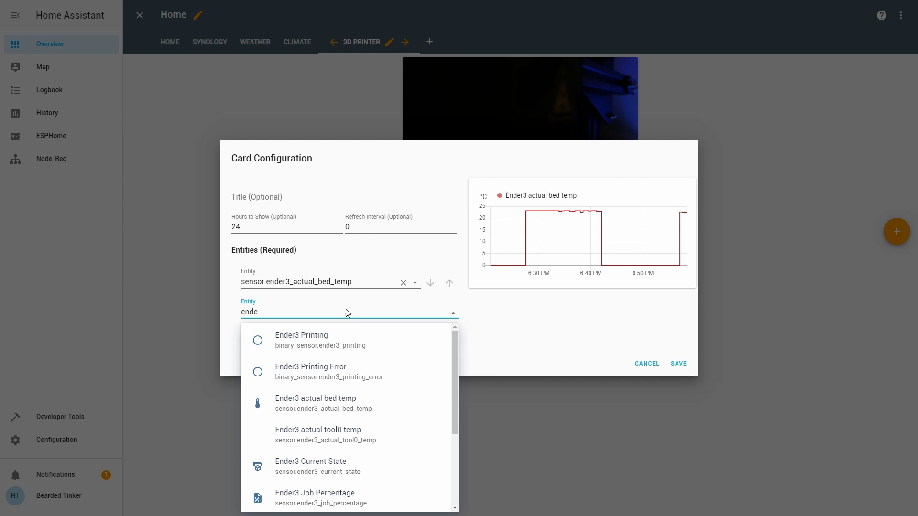
click(355, 434)
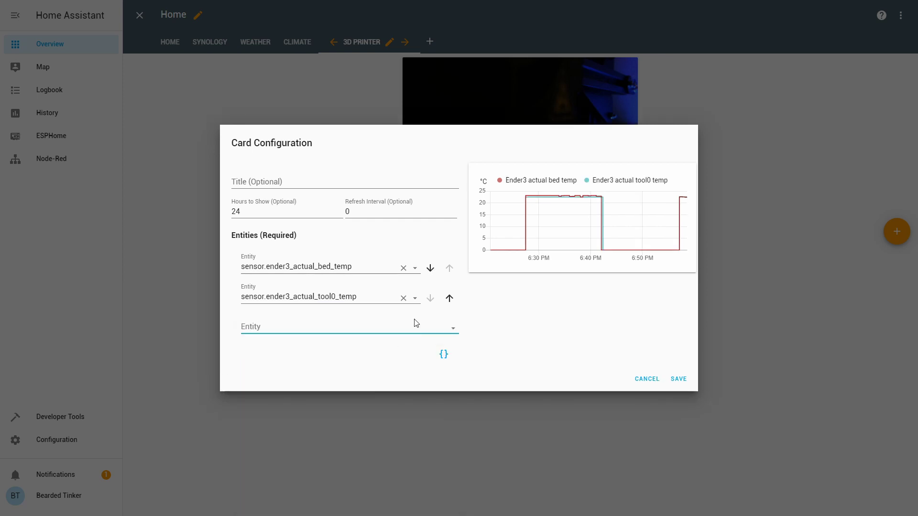
click(678, 379)
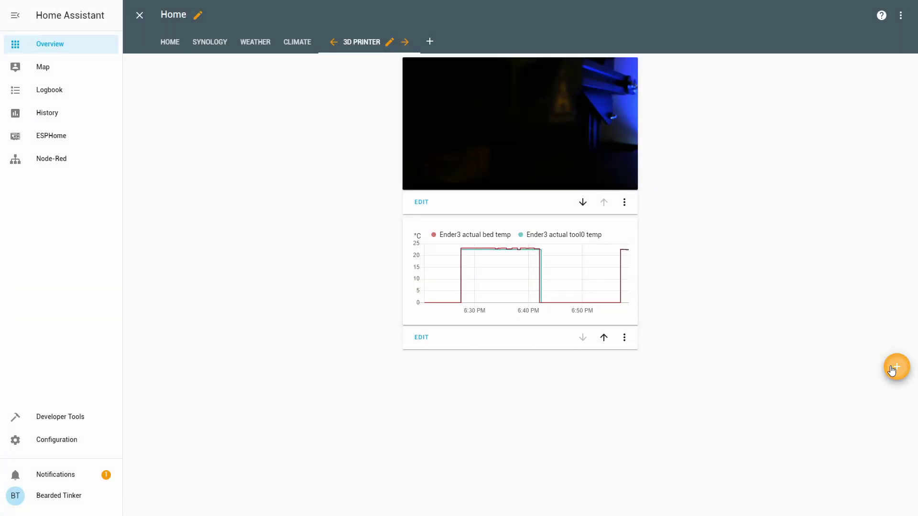
Step: Create an Entities card with binary_sensor.ender3_printing as its first entry
click(892, 371)
click(627, 192)
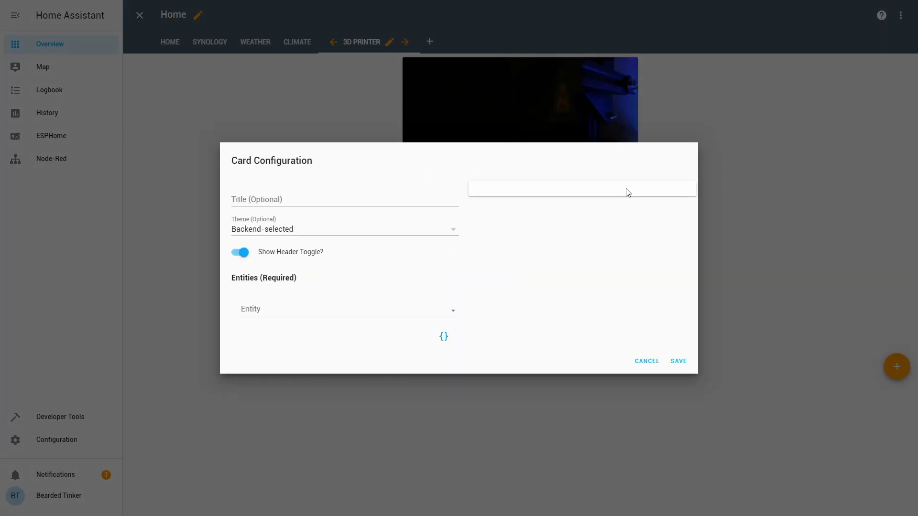
click(380, 315)
text(end)
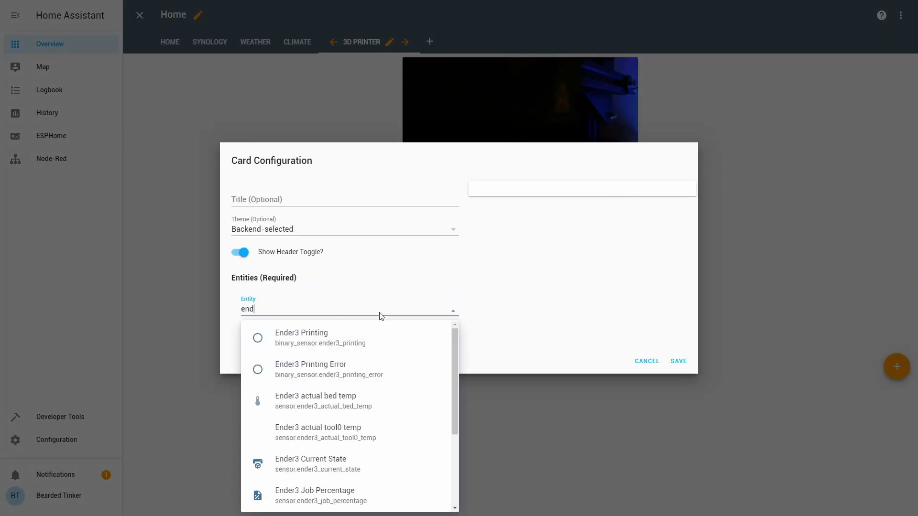
click(354, 343)
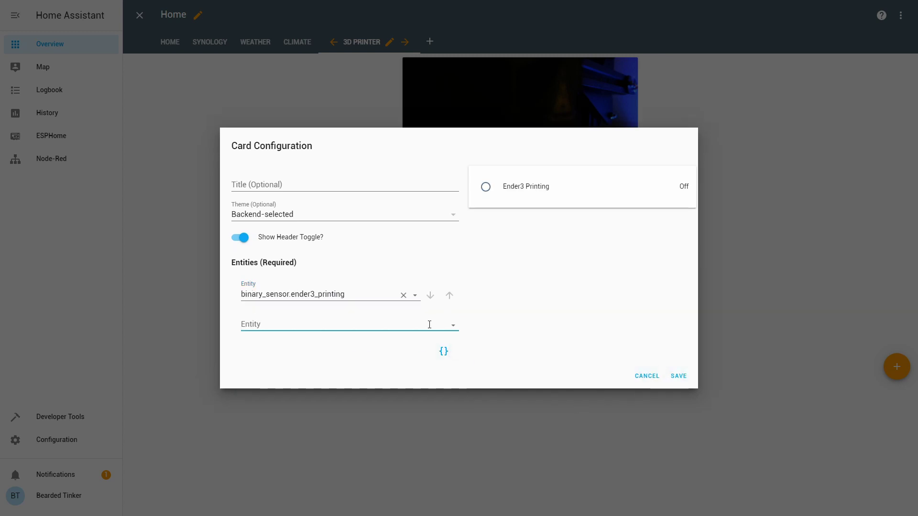
Step: Add Ender3 Current State and Ender3 Time Remaining to the entities card and save it
click(429, 325)
text(stat)
click(357, 349)
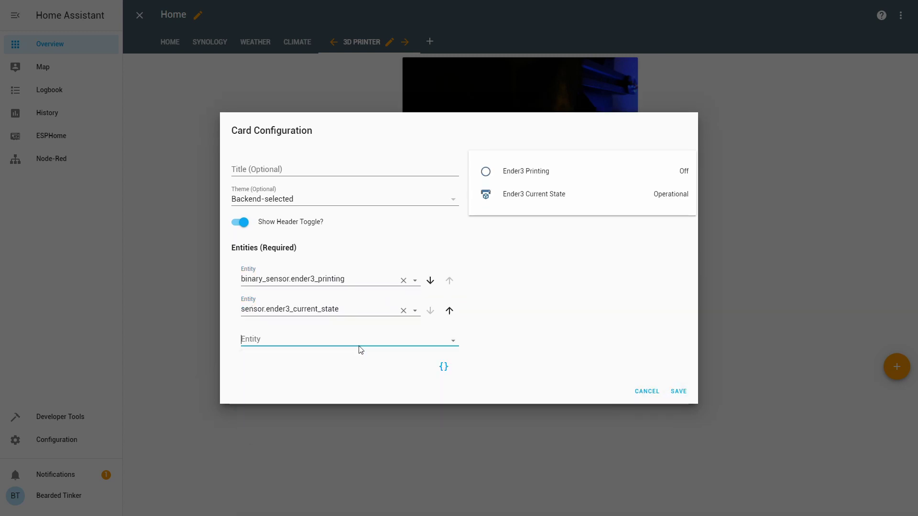
click(378, 336)
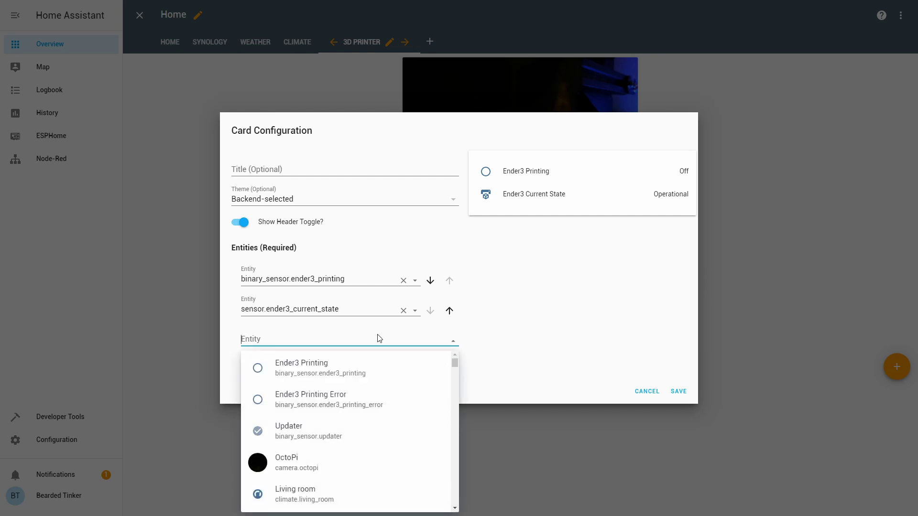
text(ender)
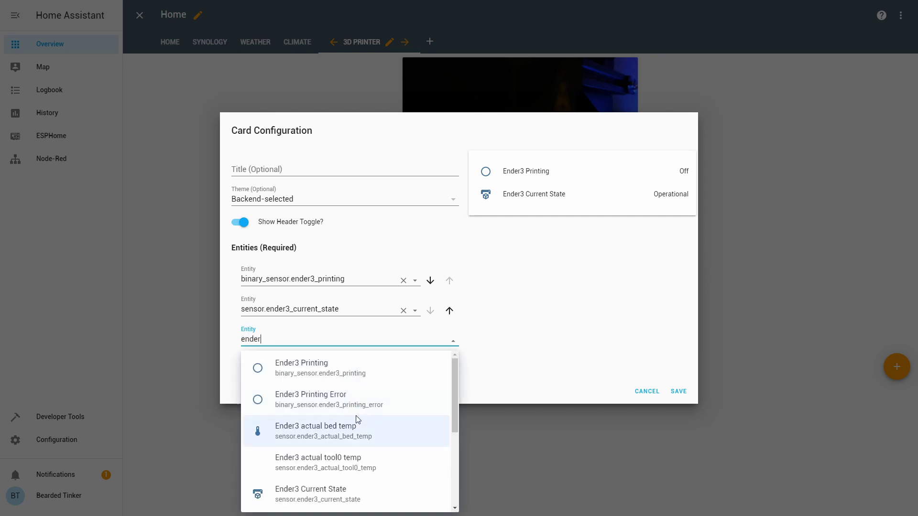
scroll(361, 418, down, 1)
scroll(361, 417, down, 2)
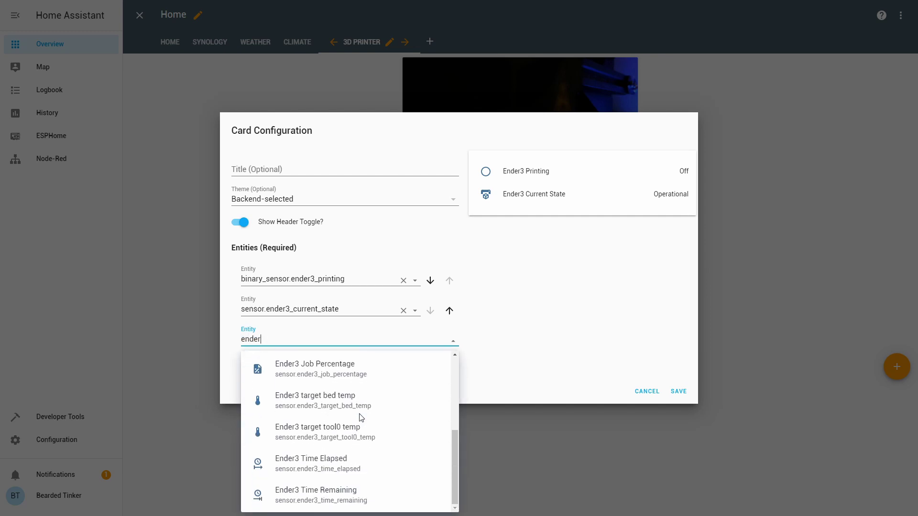
click(372, 485)
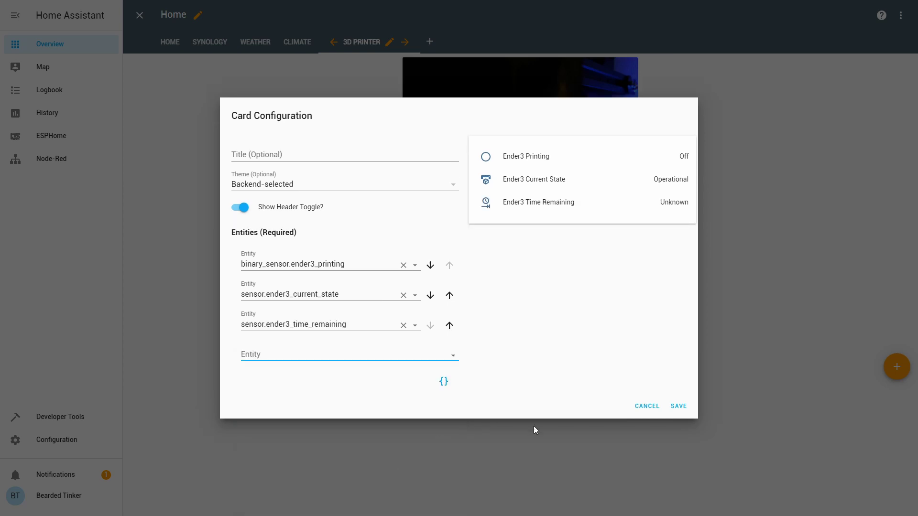
click(681, 407)
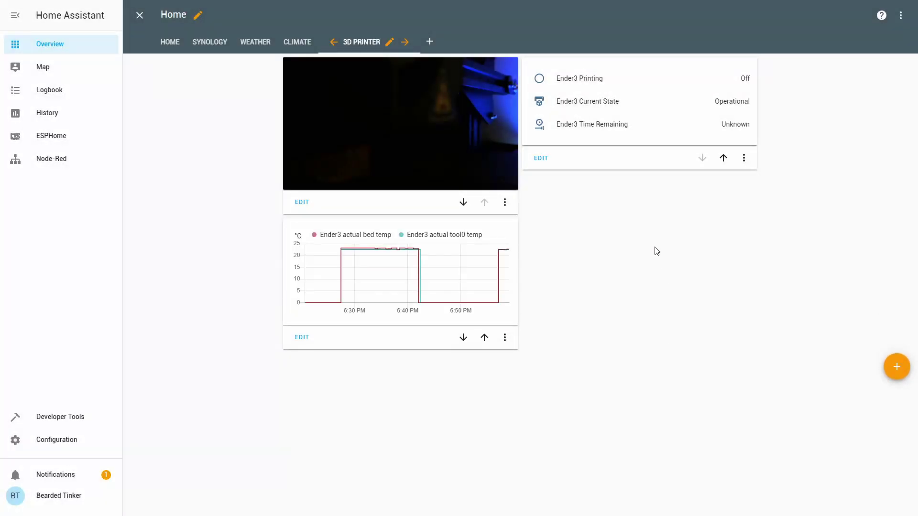
Step: Exit dashboard edit mode, then enlarge the OctoPi camera feed and close it again
click(136, 15)
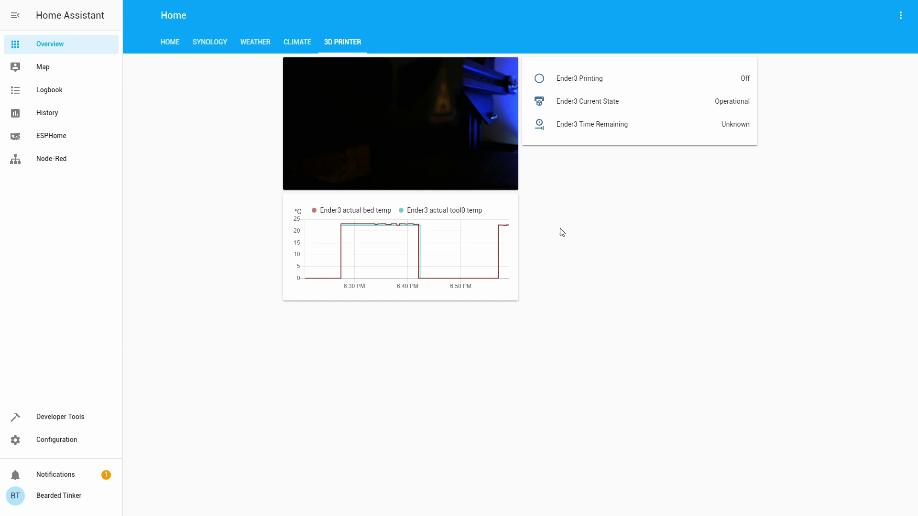
click(398, 127)
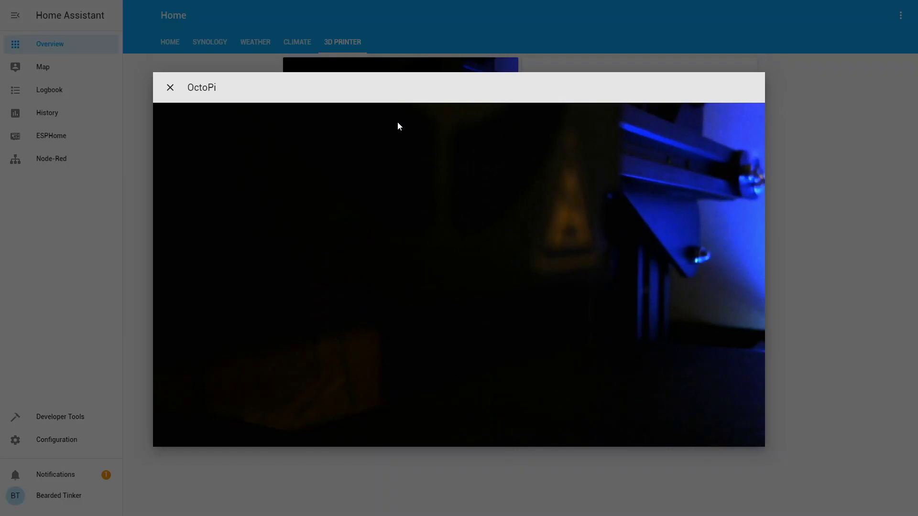
click(170, 94)
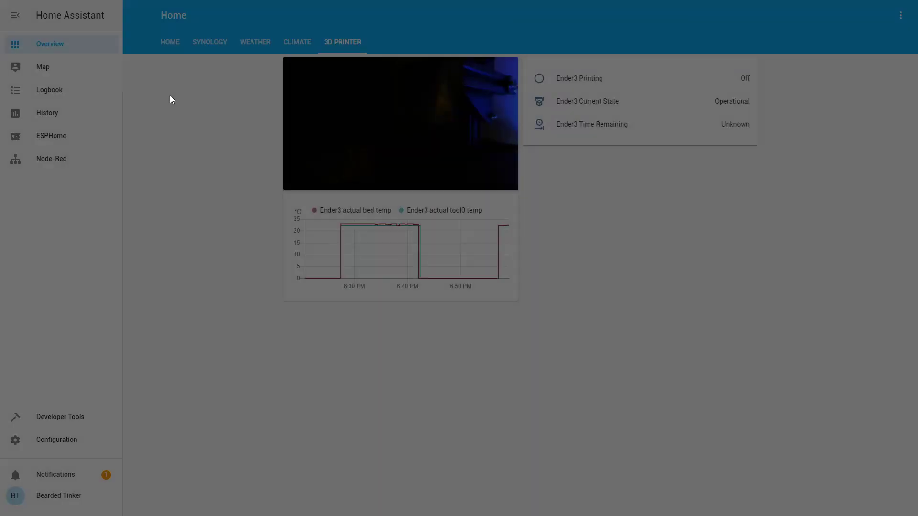